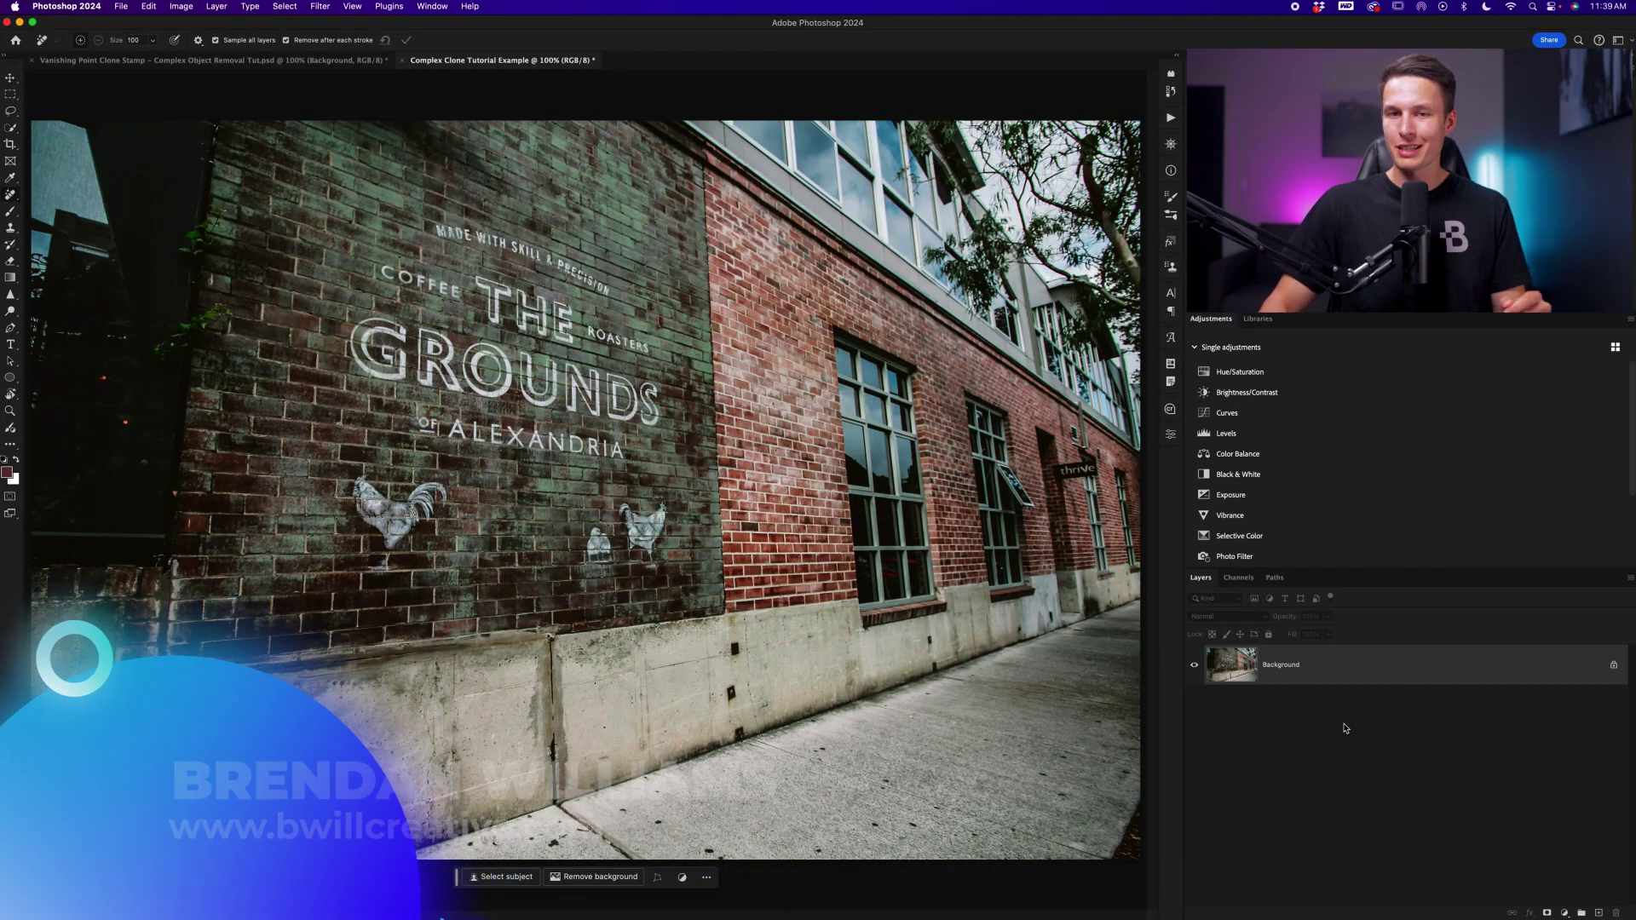
# Zoom in on the lettered brick wall and add an empty layer above Background
pyautogui.press('super+plus')
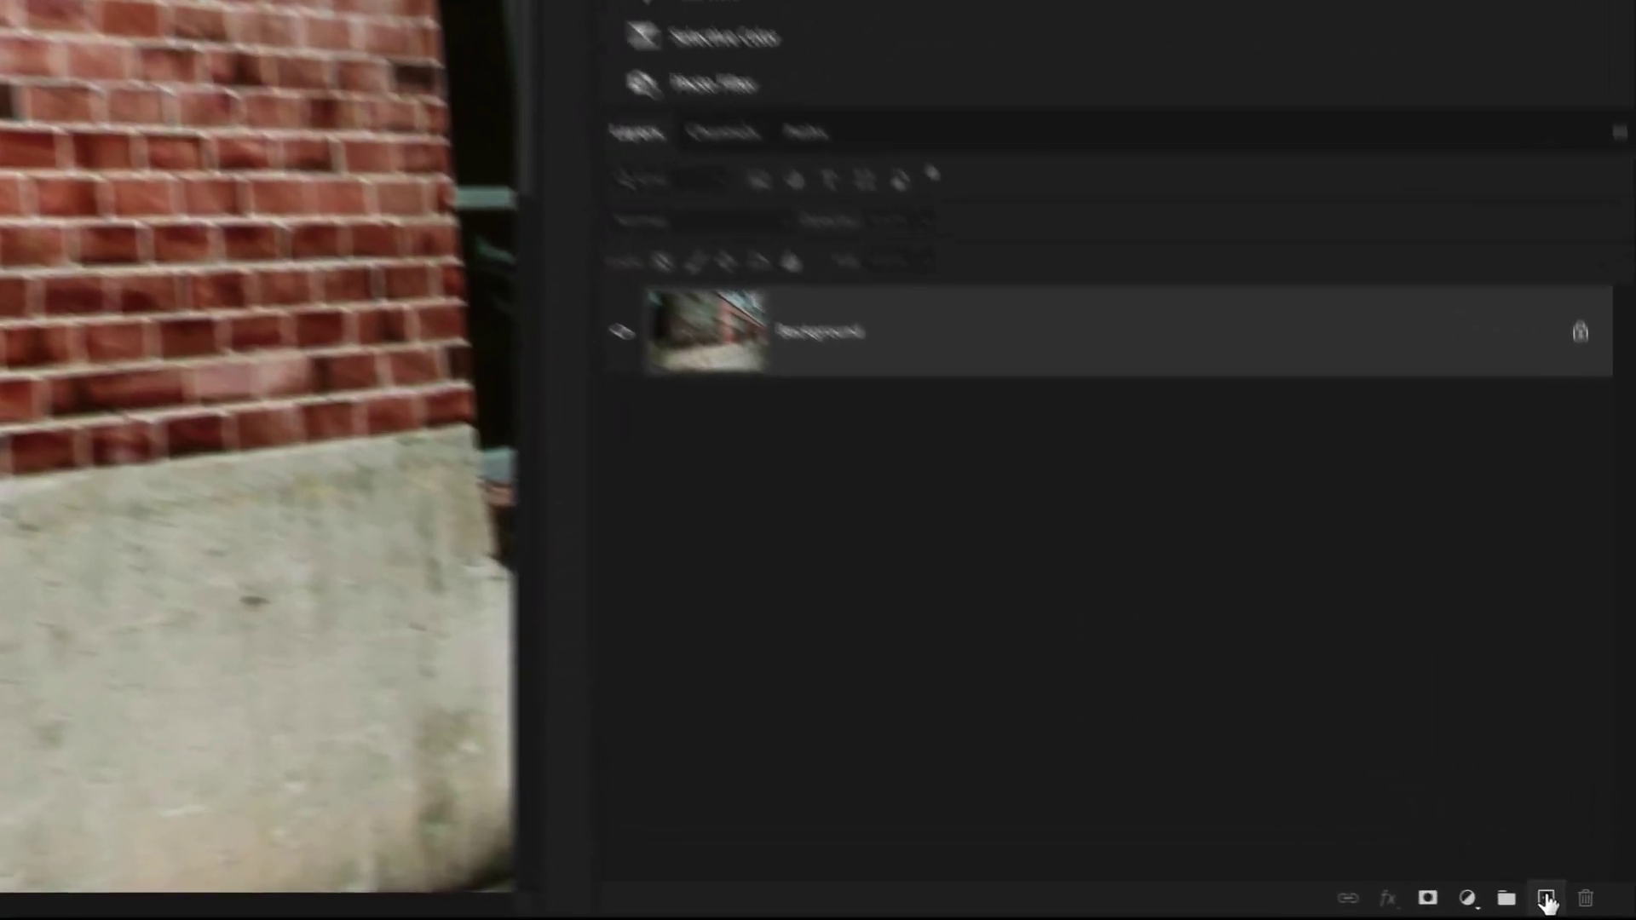
pyautogui.click(1547, 899)
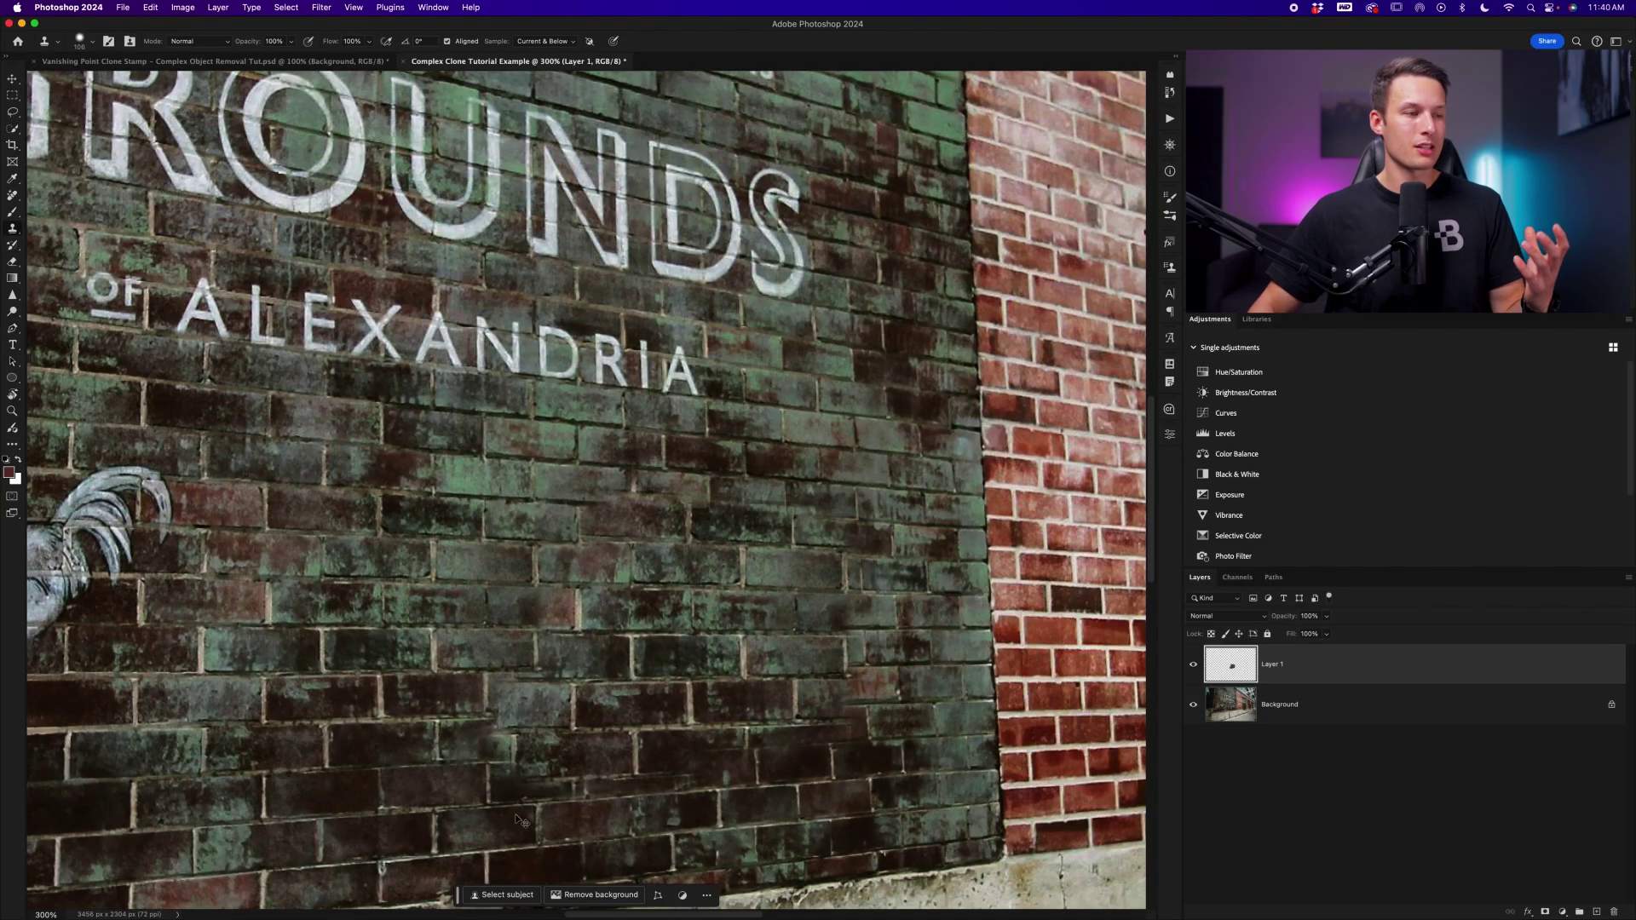
# Zoom out to see the whole lettered wall
pyautogui.hotkey('ctrl', '-')
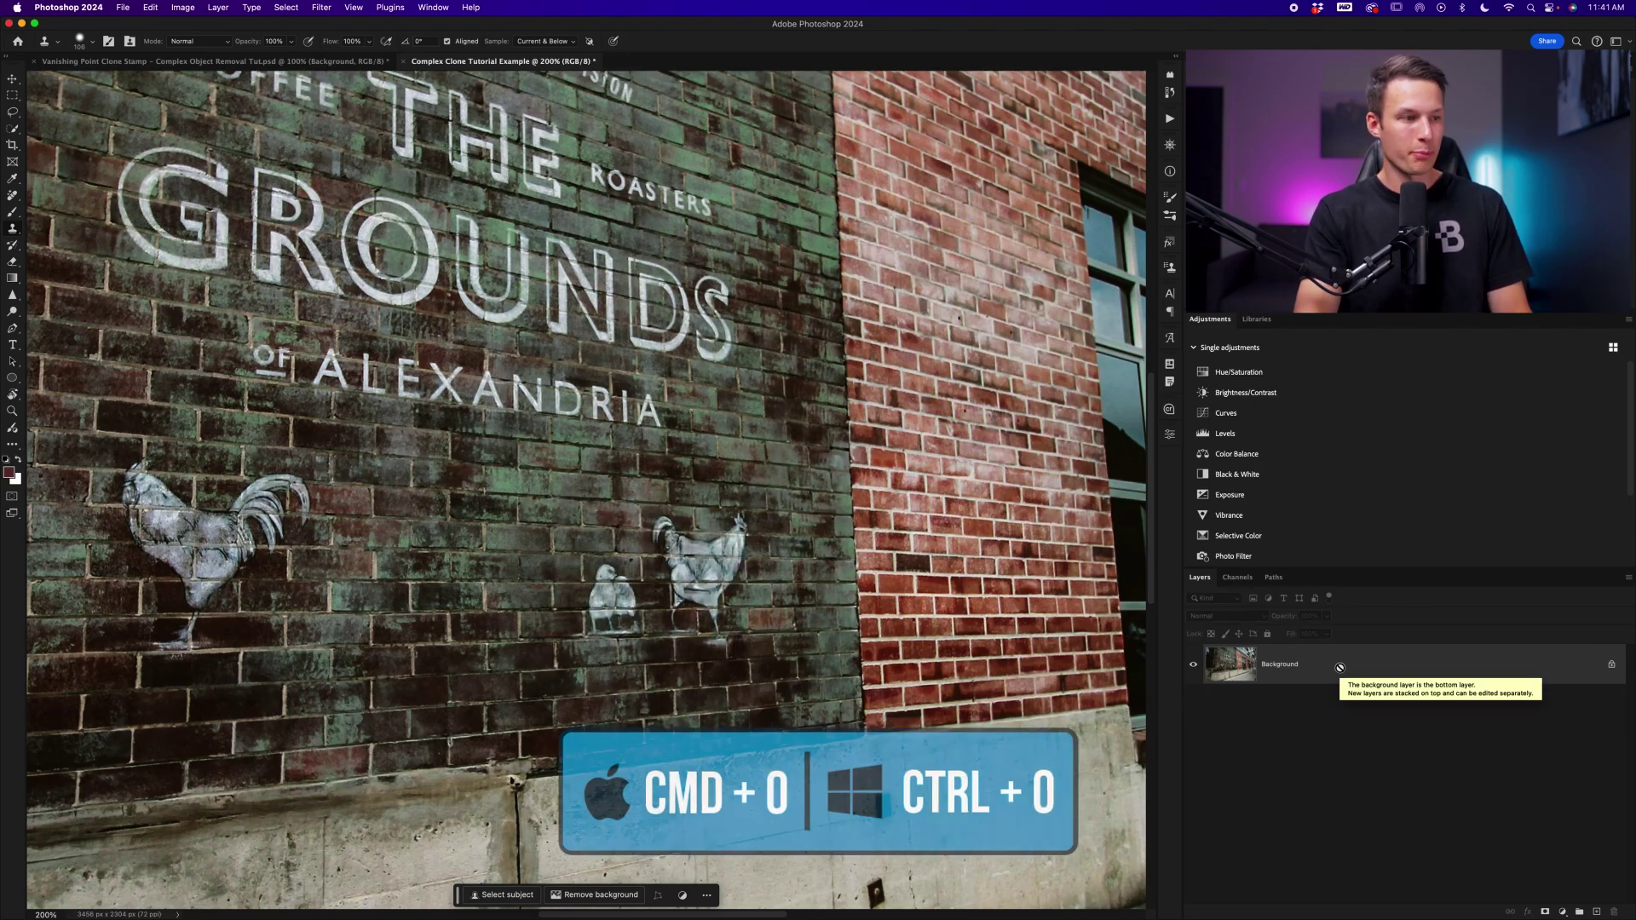
# Fit the photo on screen, add an empty Layer 1, and open the Vanishing Point filter
pyautogui.press('super+0')
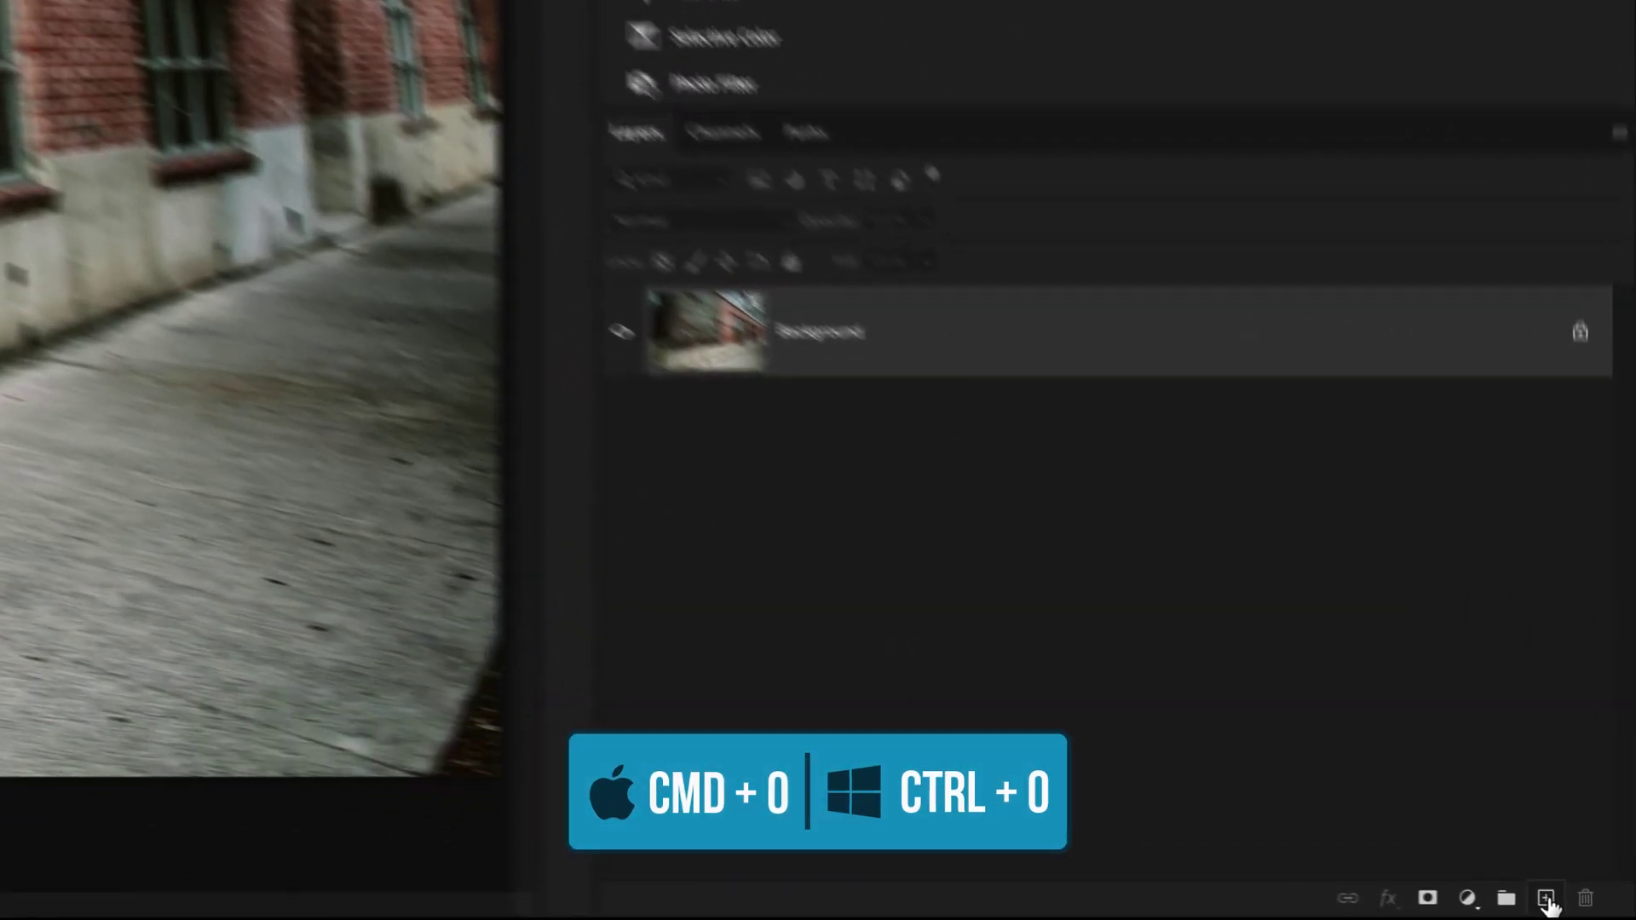
pyautogui.click(1597, 912)
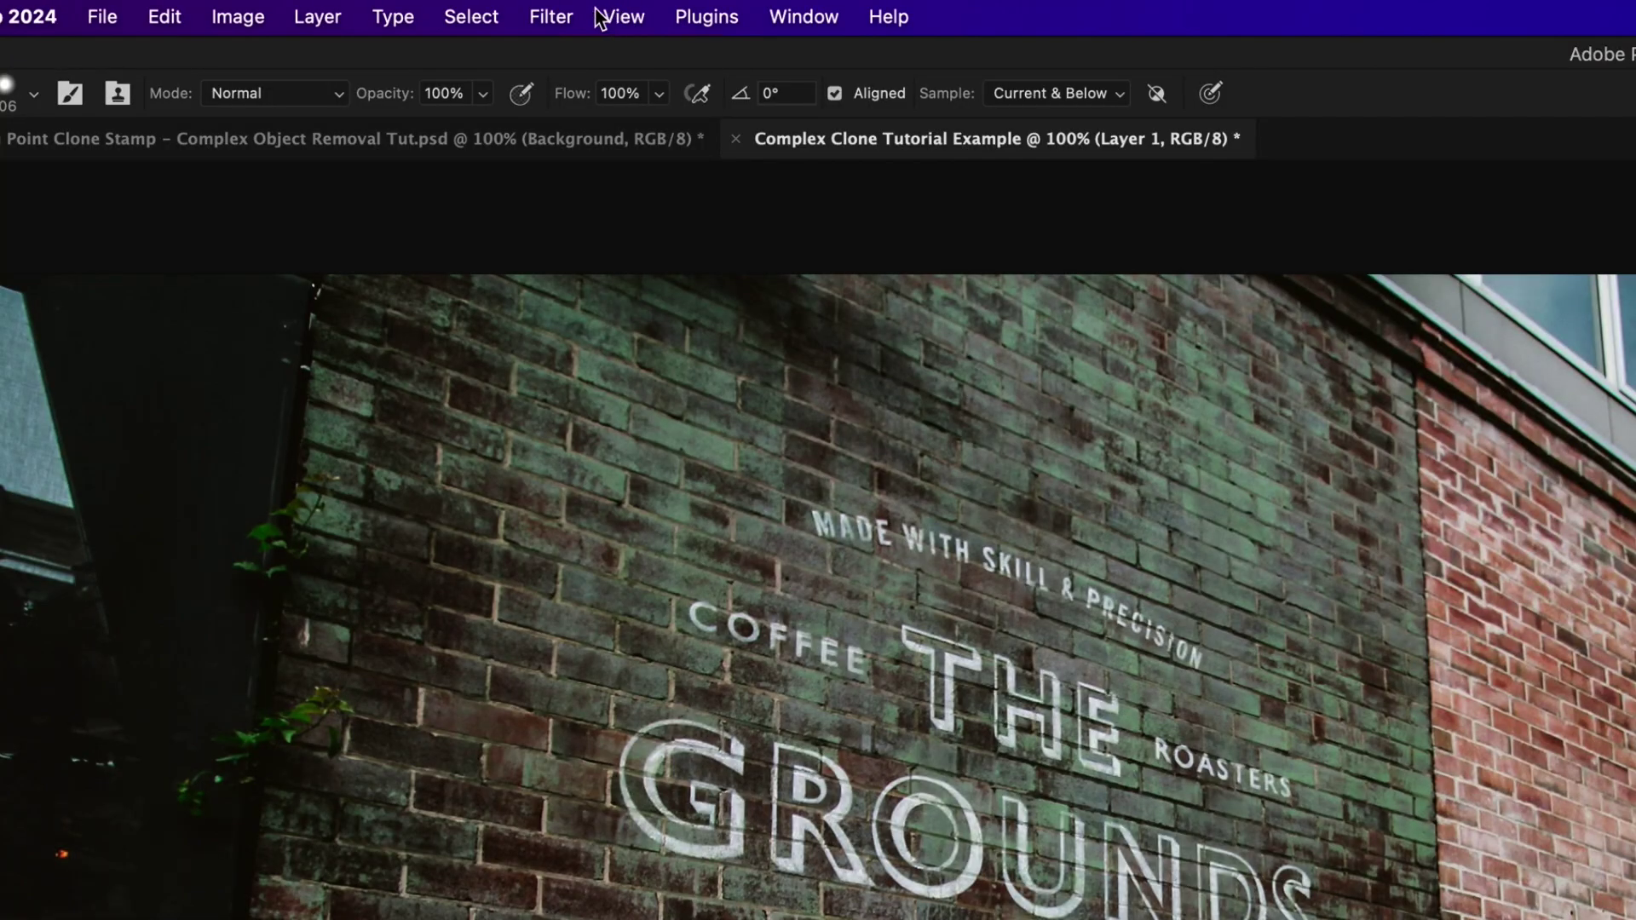
pyautogui.click(563, 17)
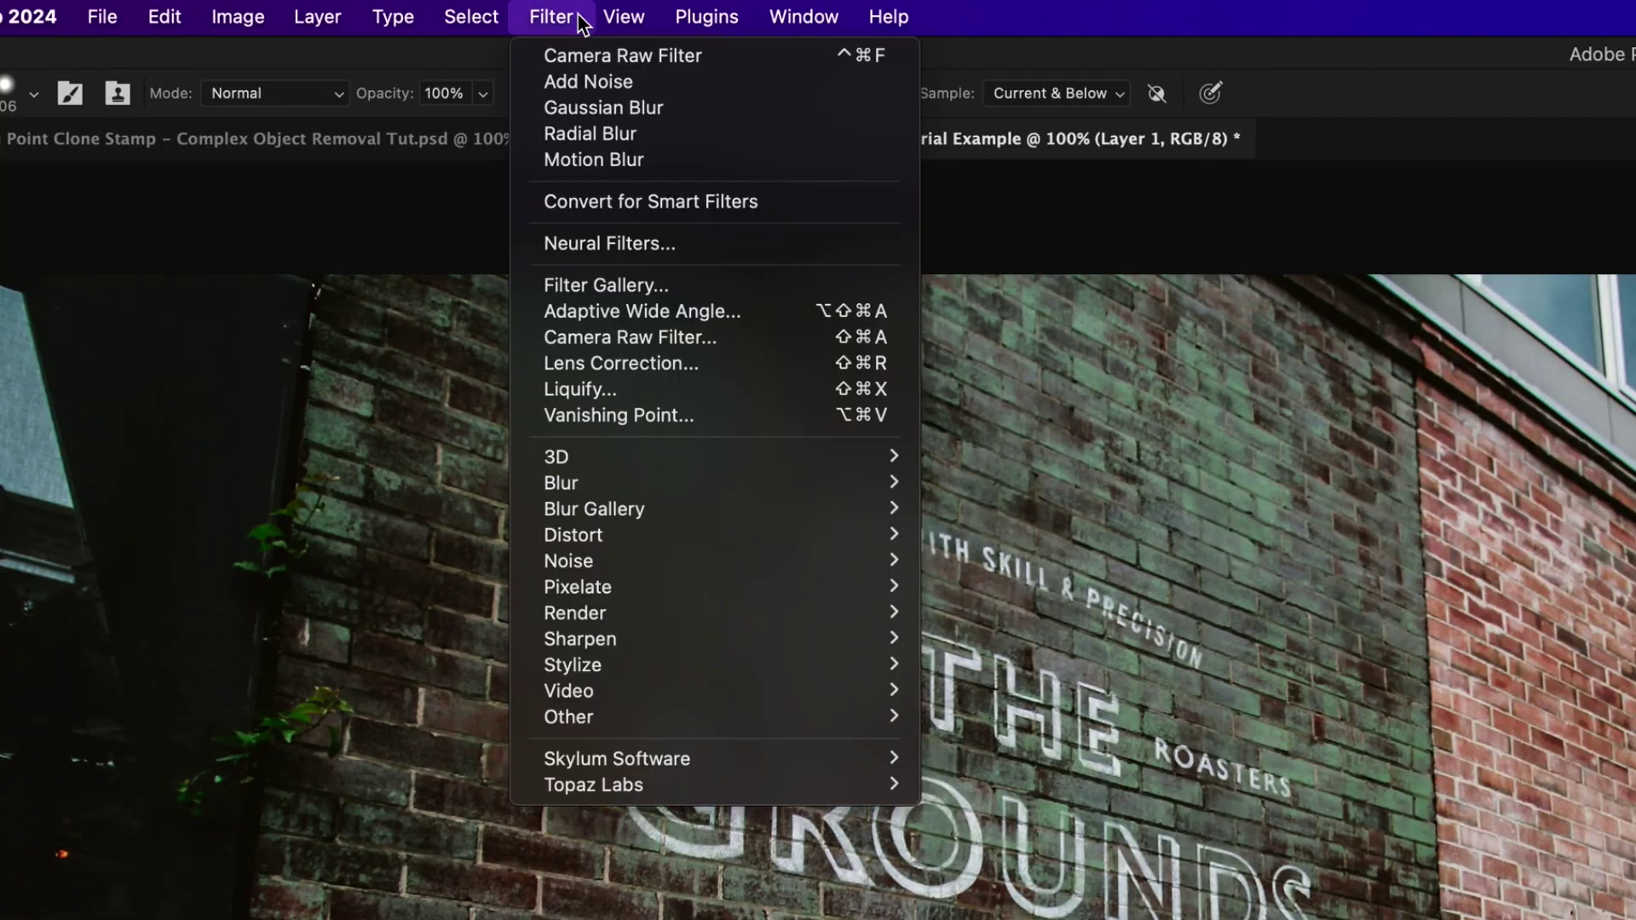
pyautogui.click(668, 413)
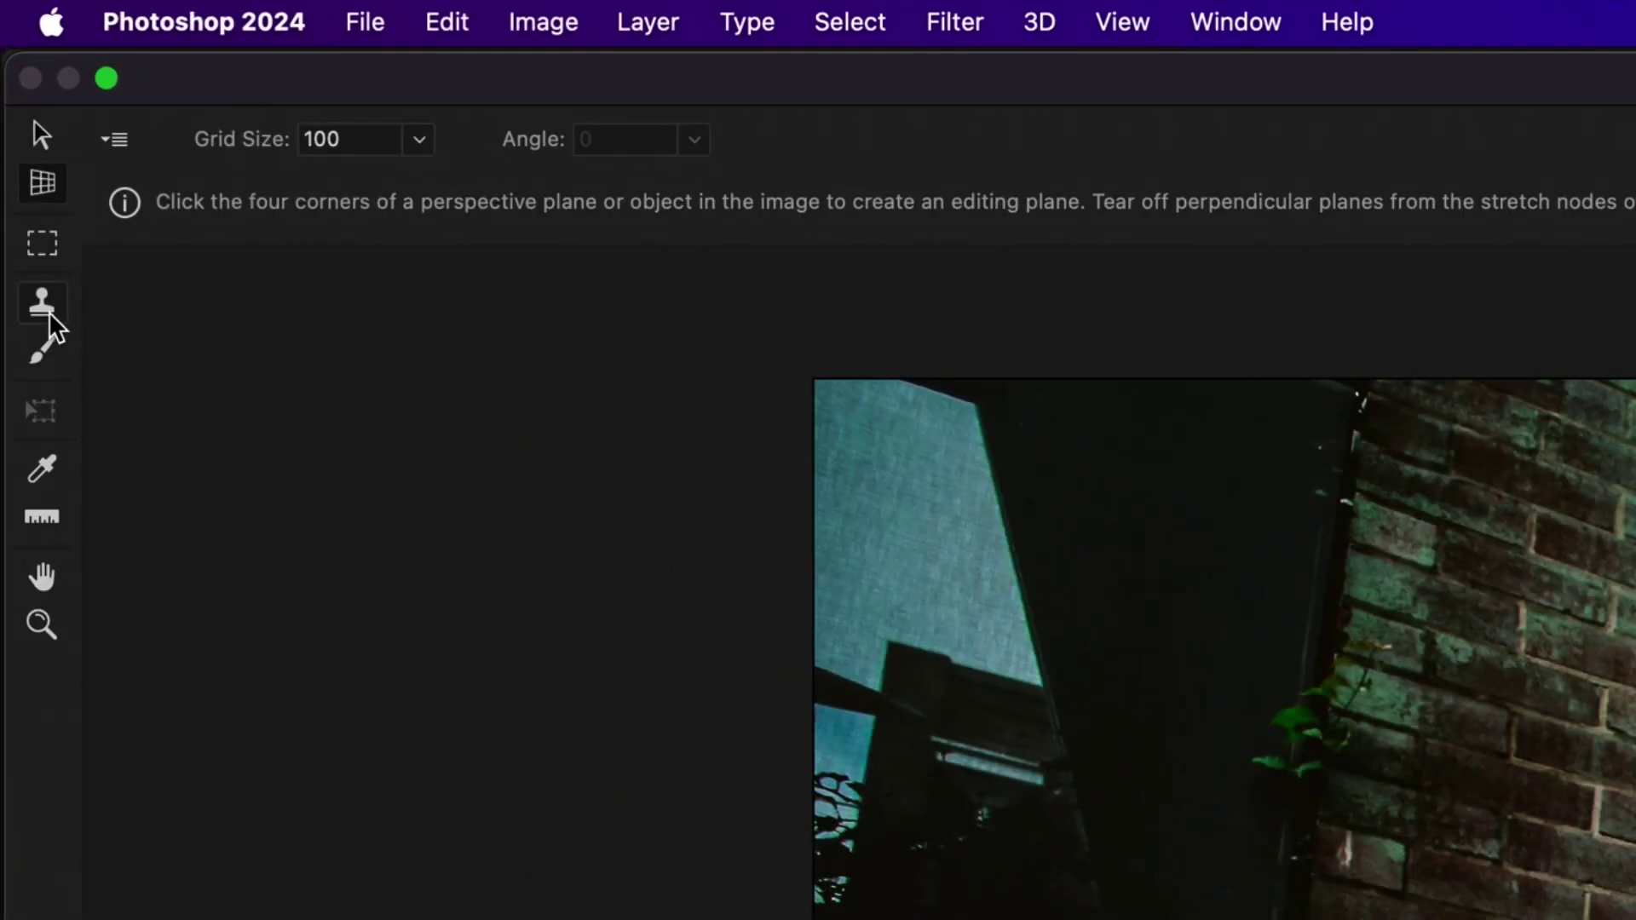
# Select the Vanishing Point Stamp tool to clone in perspective
pyautogui.click(16, 103)
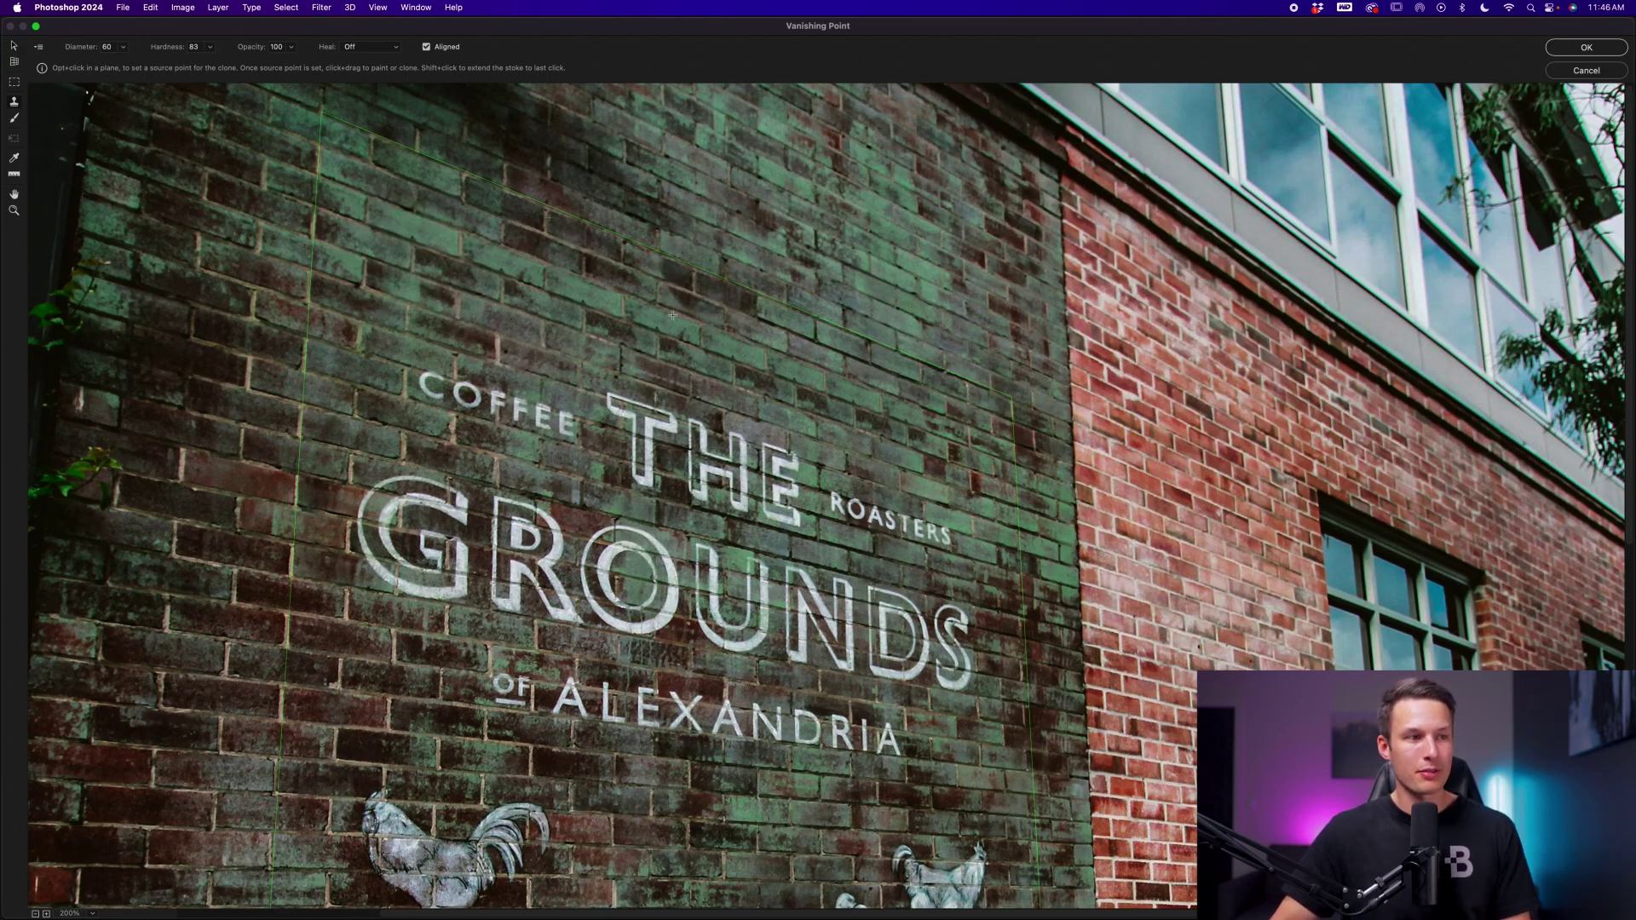
# Stamp cloned brick over the two small chickens beside the rooster, then zoom out
pyautogui.moveTo(400, 256)
pyautogui.mouseDown()
pyautogui.moveTo(417, 232)
pyautogui.moveTo(438, 254)
pyautogui.mouseUp()
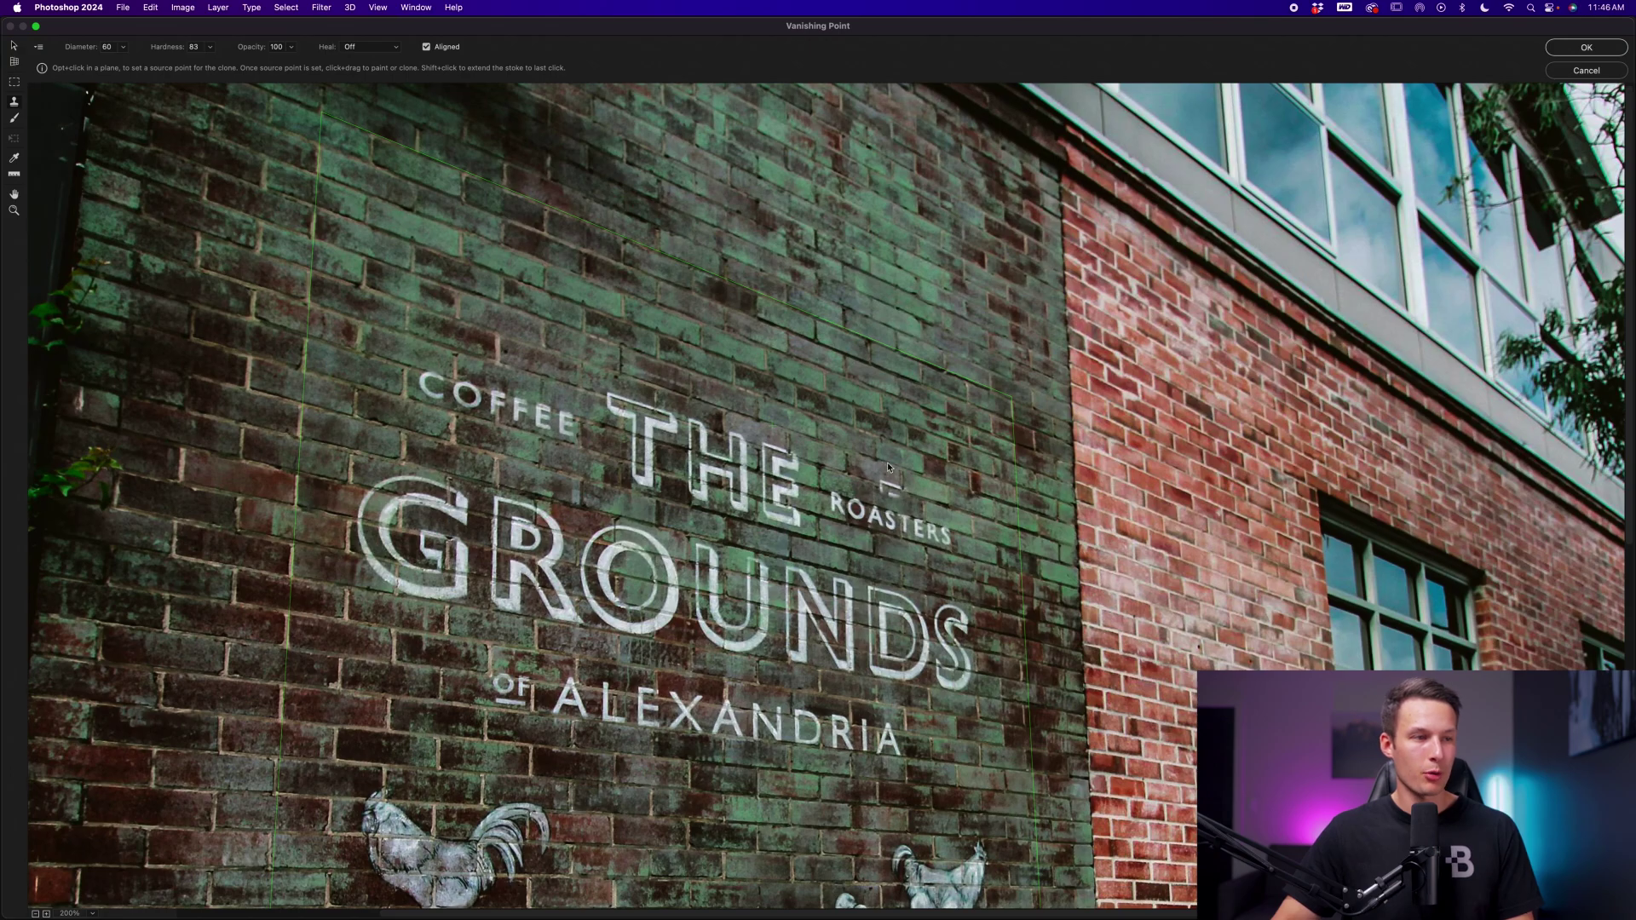
pyautogui.scroll(-10, 887, 463)
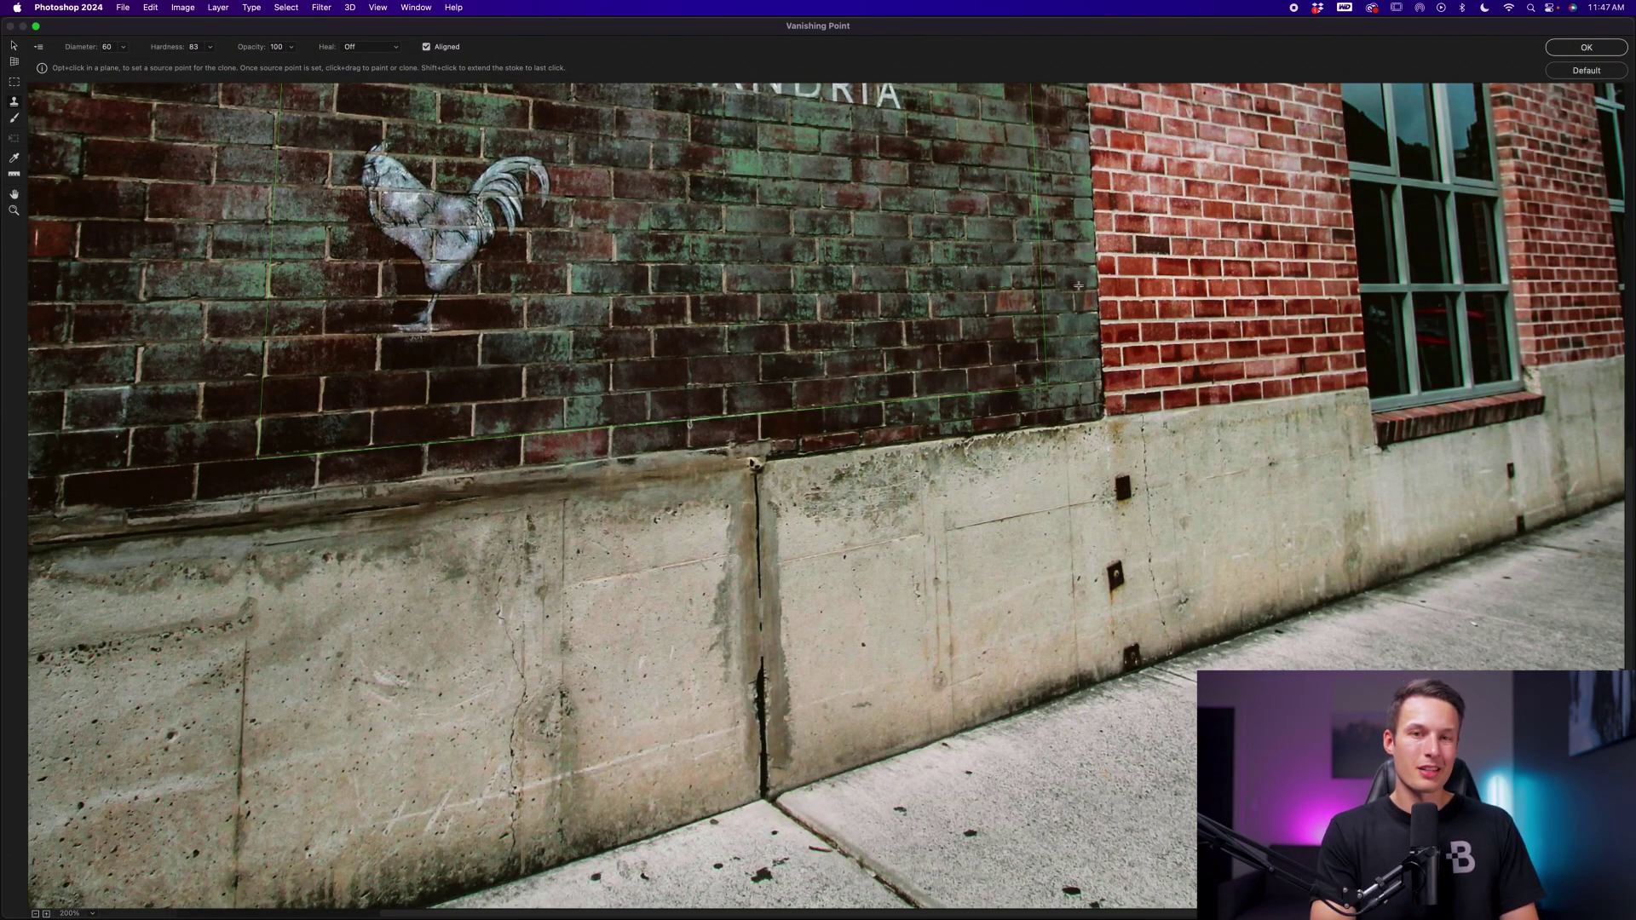
pyautogui.press('super+minus')
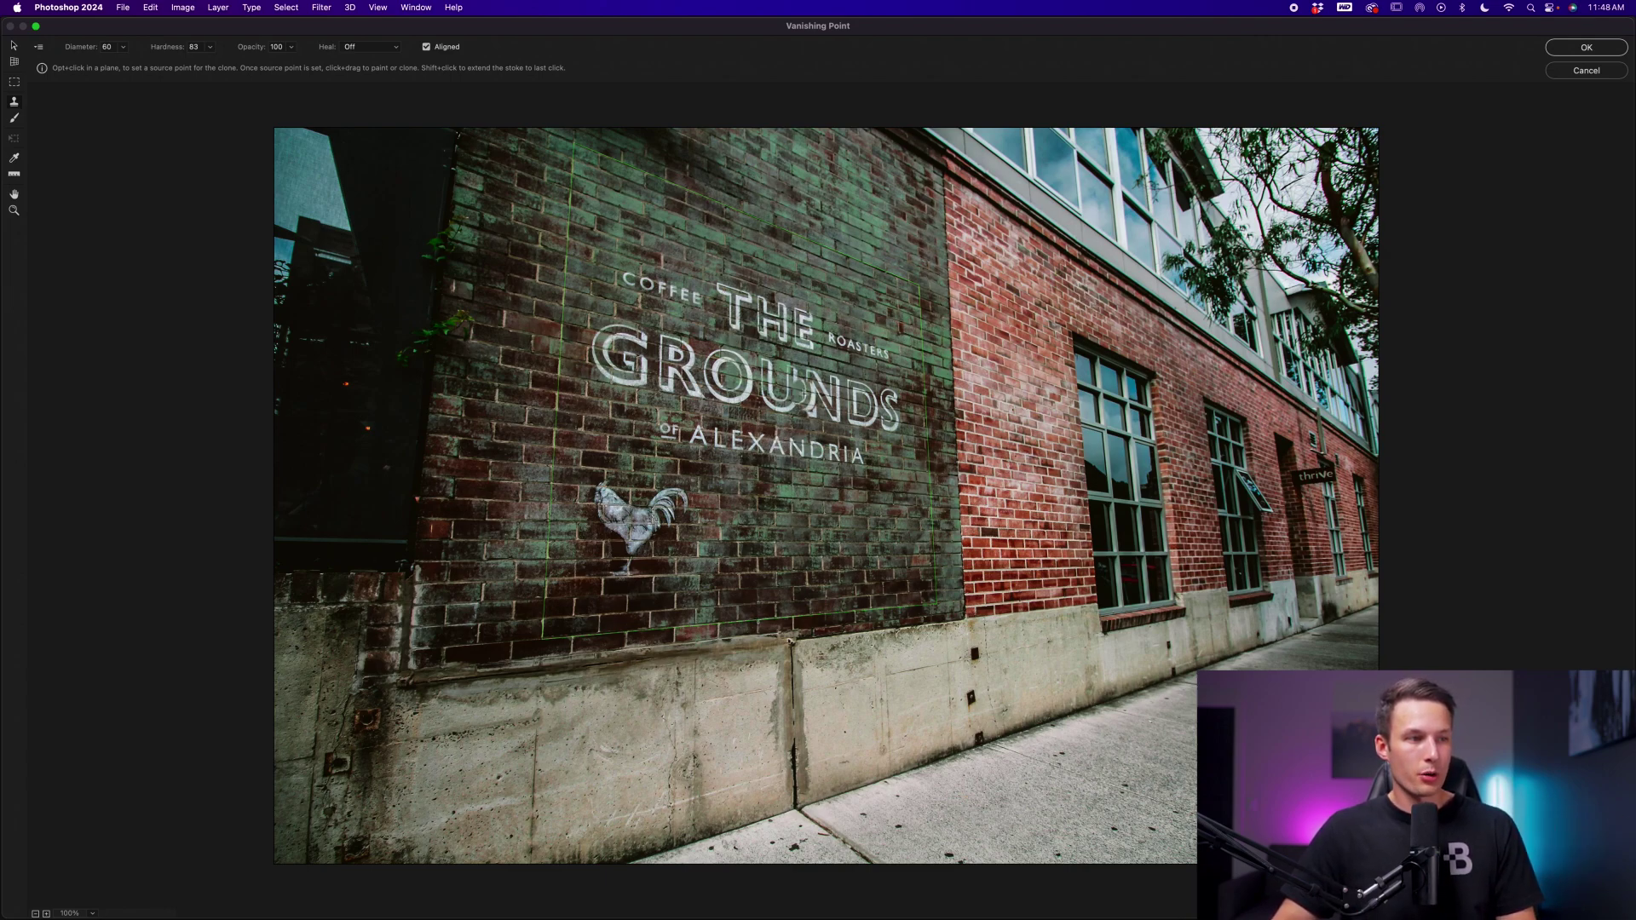
# Apply the Vanishing Point clone to Layer 1 and close the filter
pyautogui.click(1570, 50)
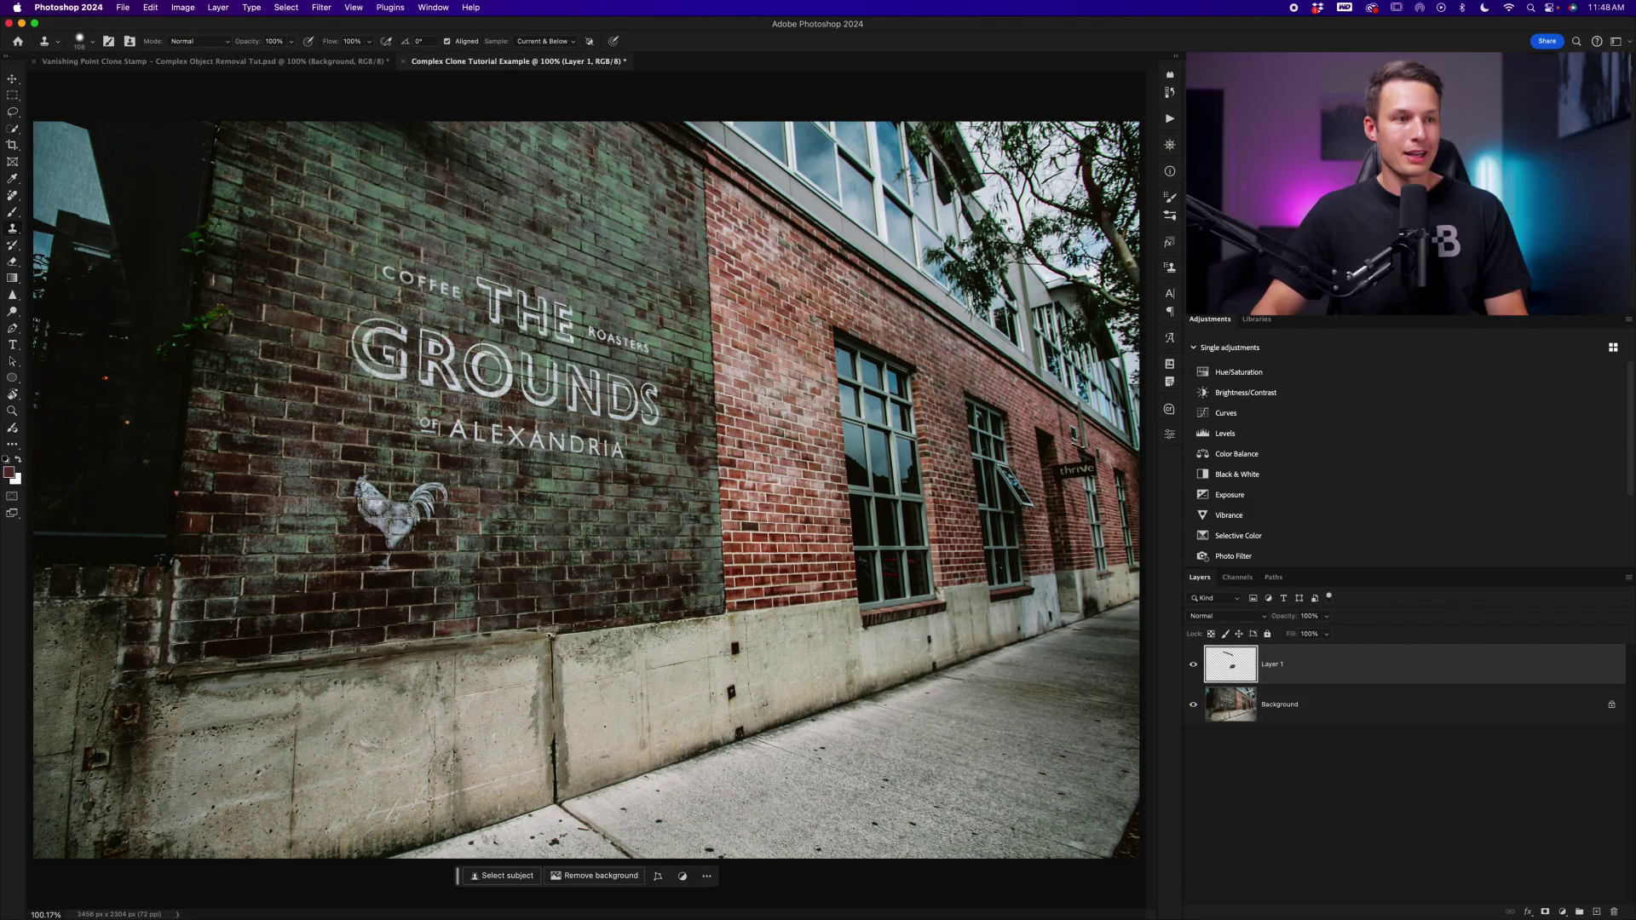
pyautogui.click(1194, 664)
pyautogui.click(1194, 665)
pyautogui.click(1194, 664)
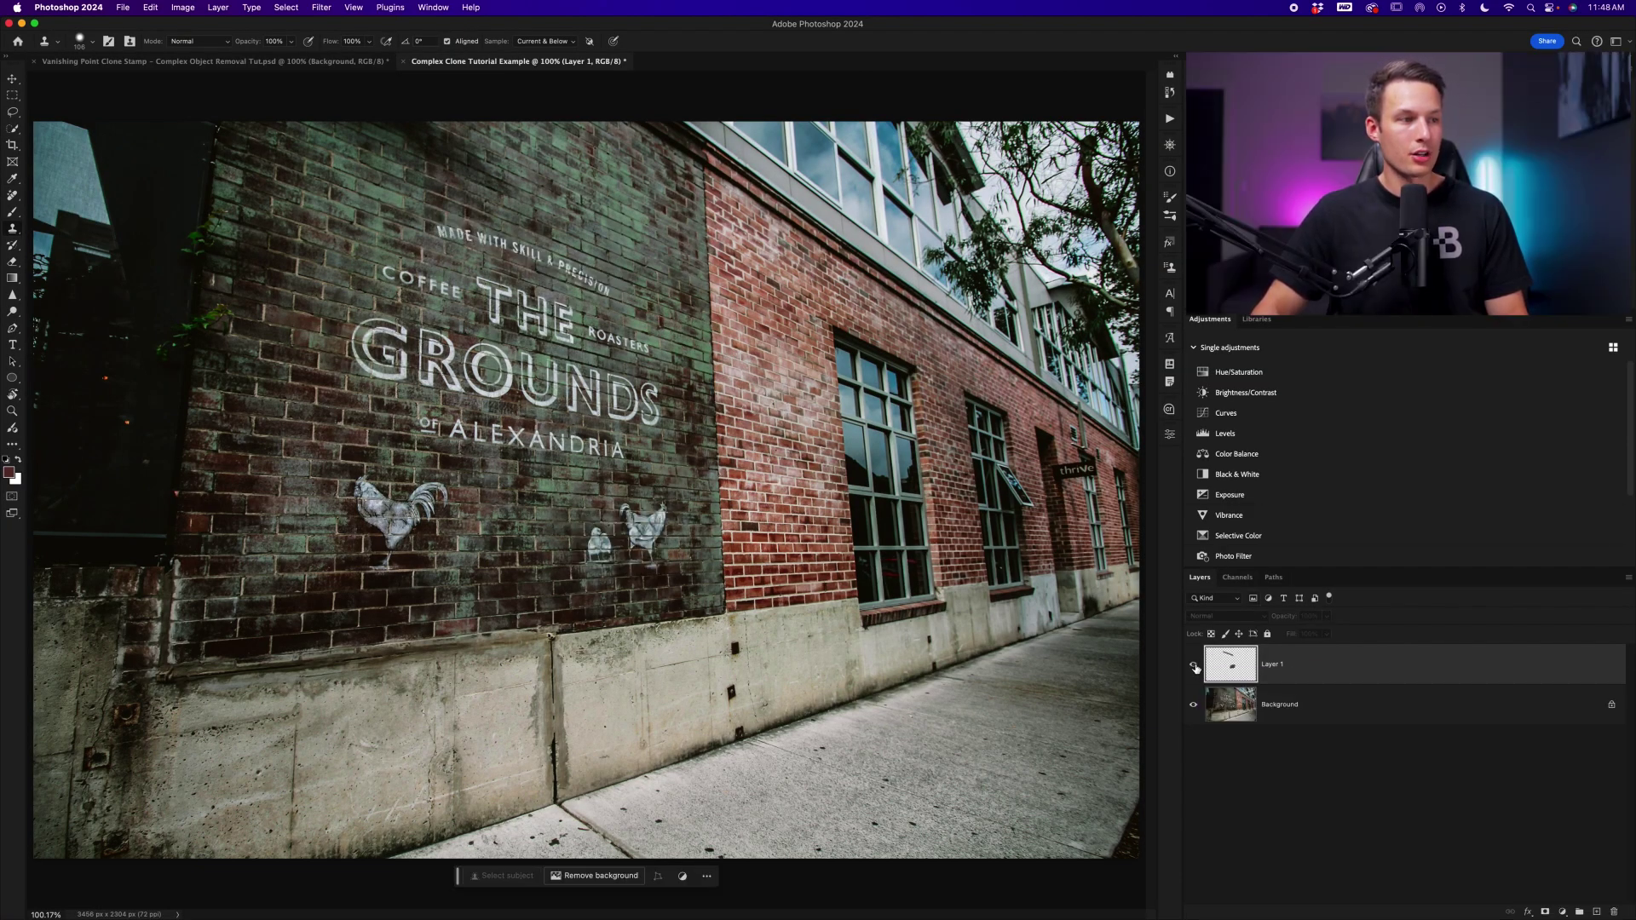
pyautogui.click(1194, 665)
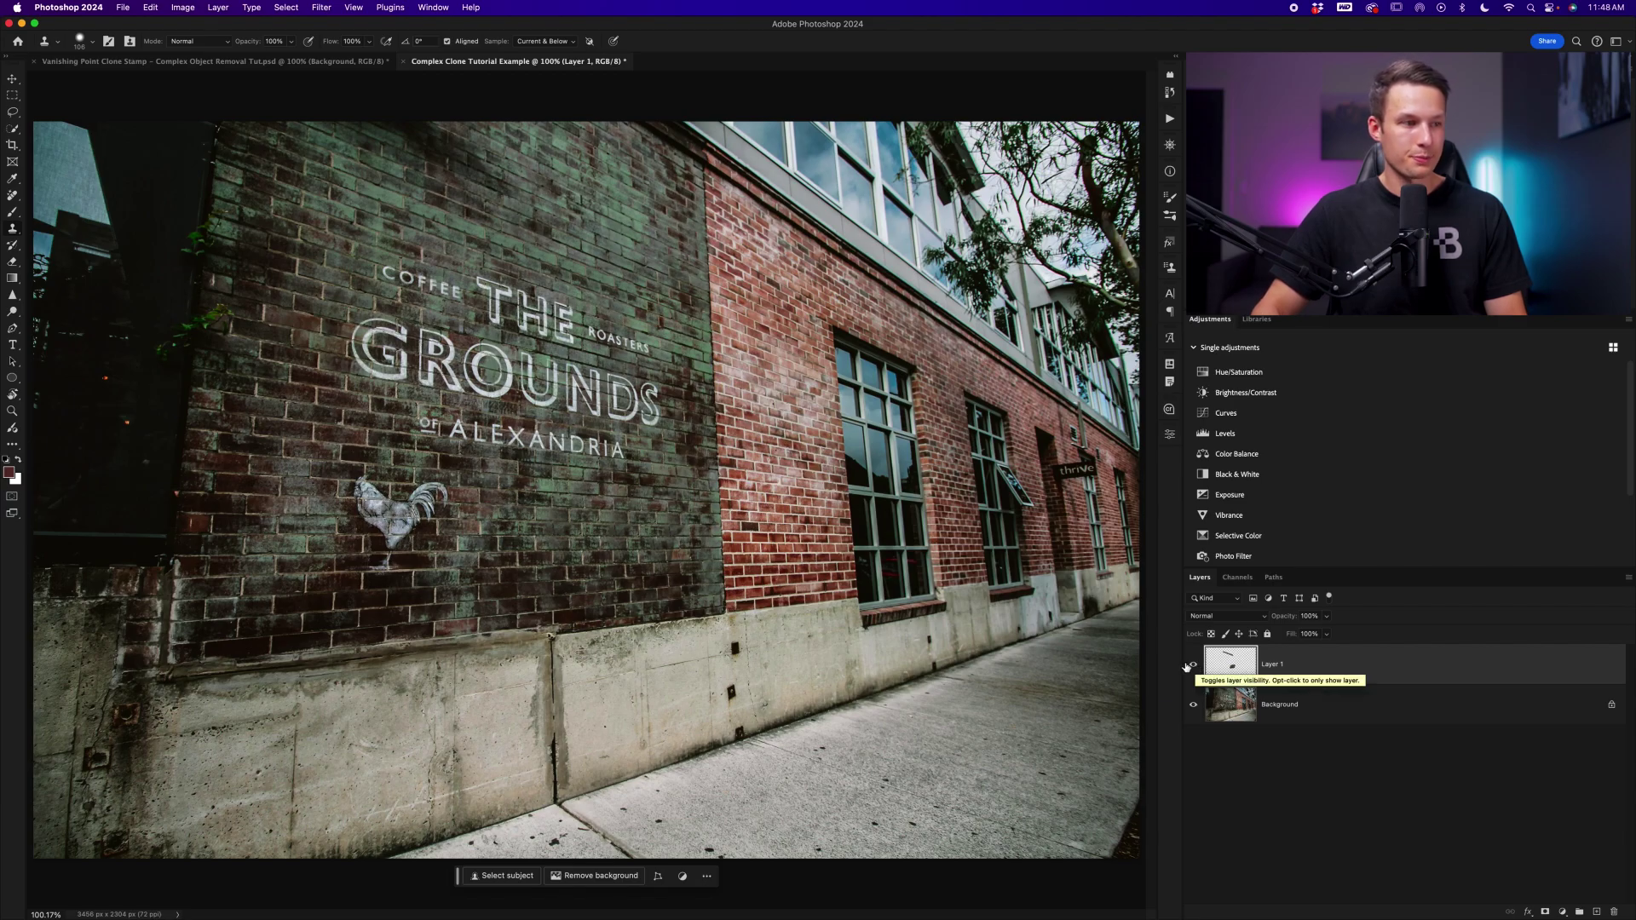
pyautogui.press('super+equal')
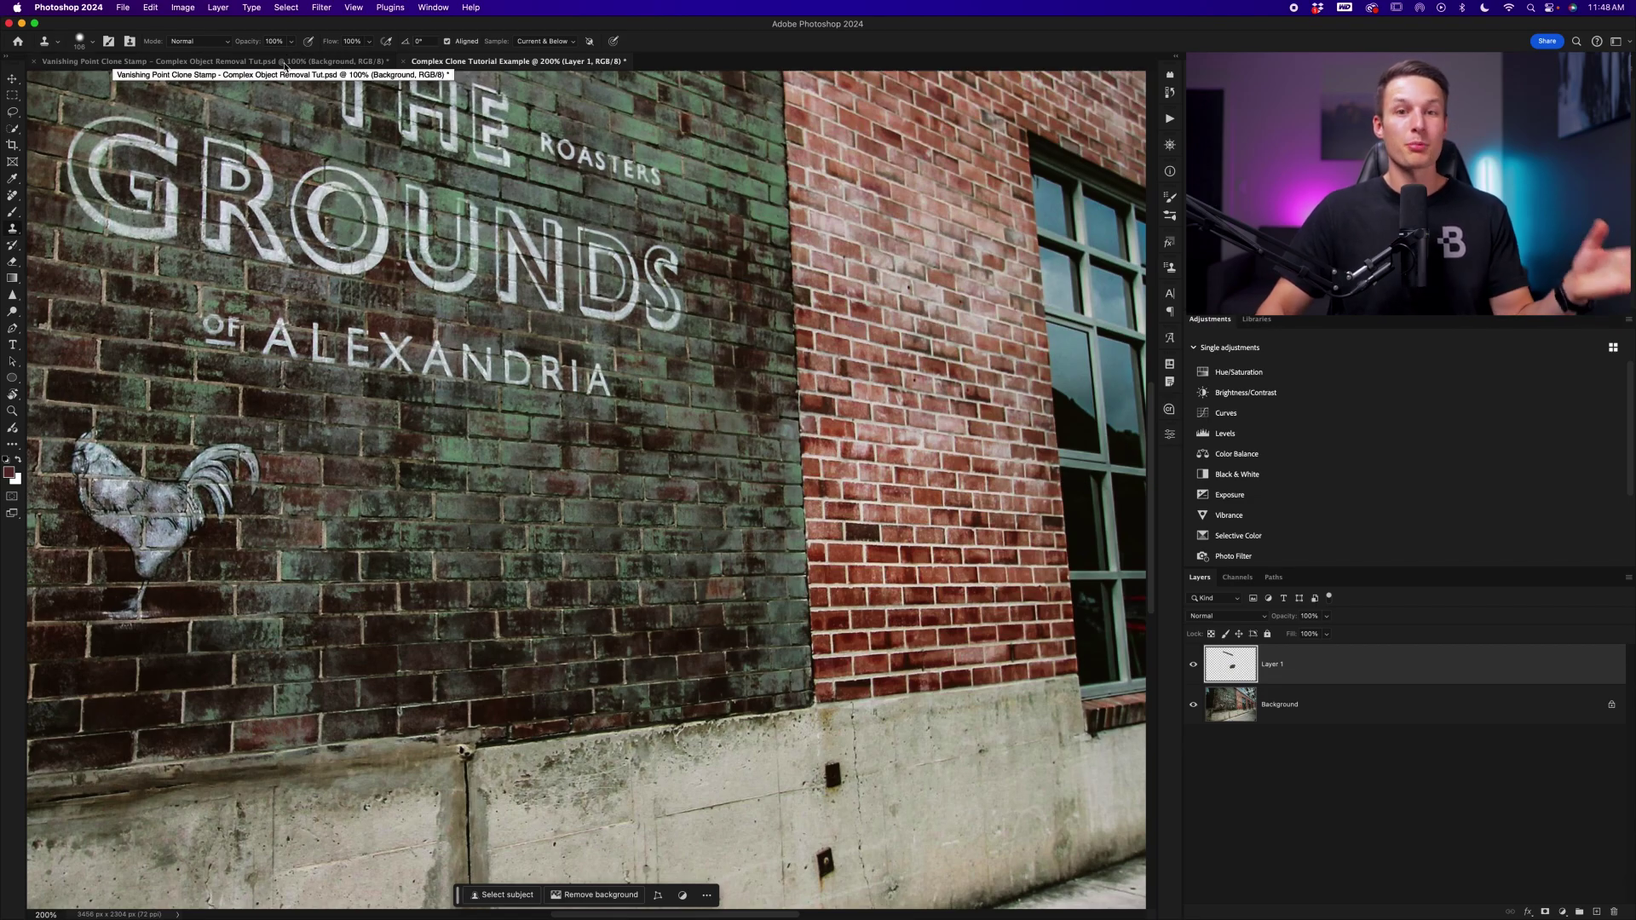
# In the Vanishing Point Clone Stamp document, hide Remove Tool, show and select Vanishing Point at 200%
pyautogui.click(285, 62)
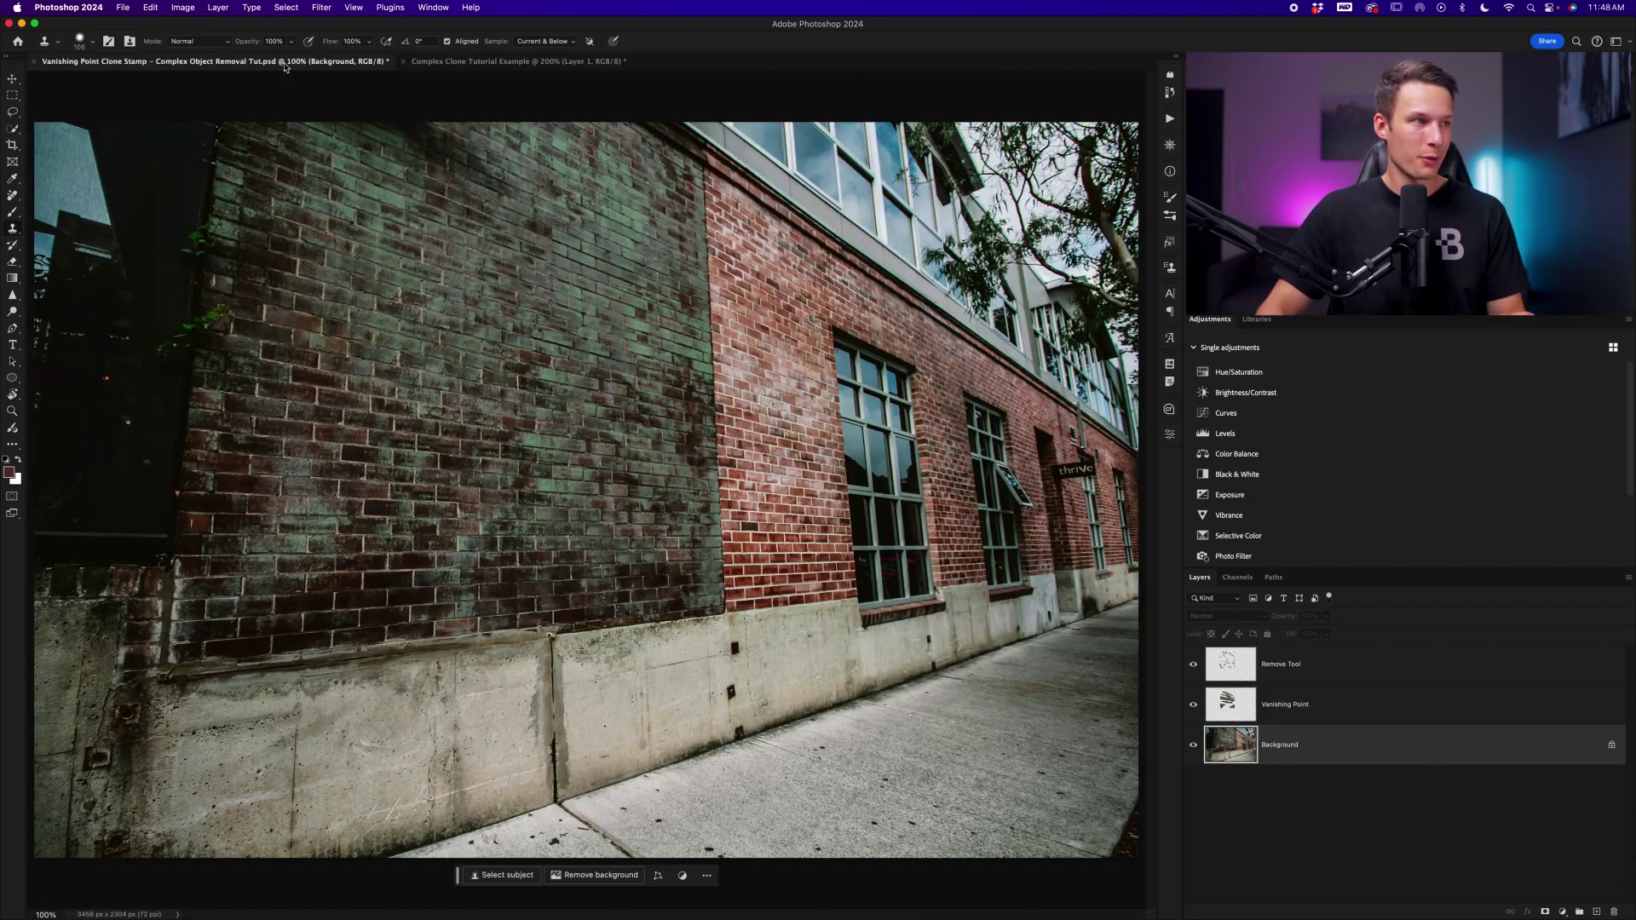
pyautogui.click(1195, 666)
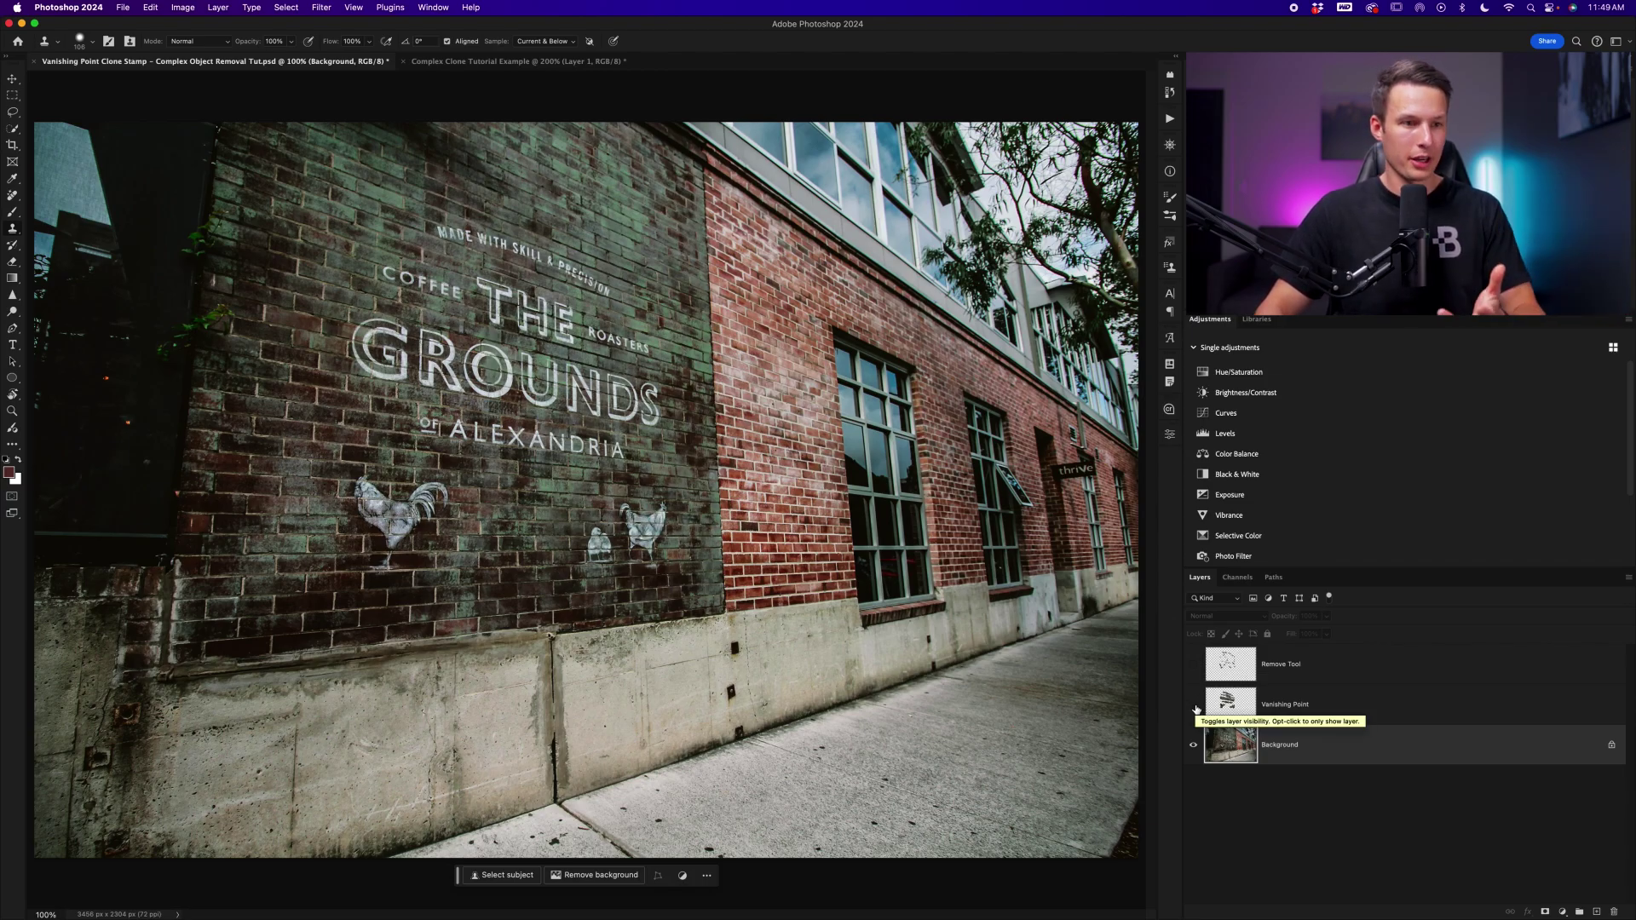
pyautogui.click(1194, 707)
pyautogui.press('super+equal')
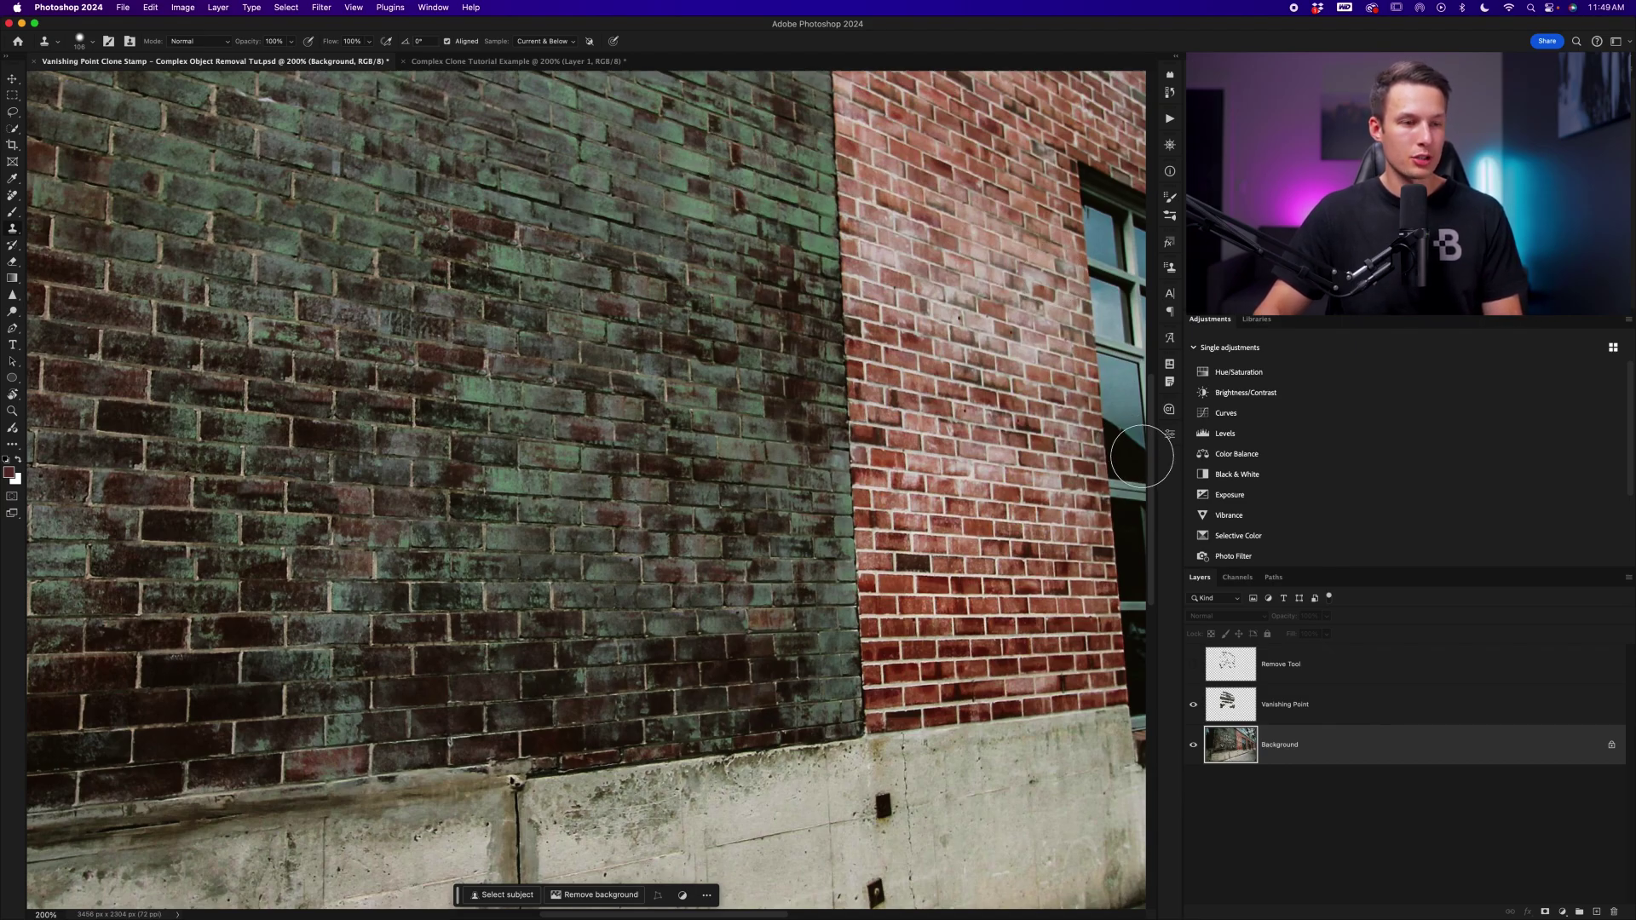
pyautogui.click(1372, 704)
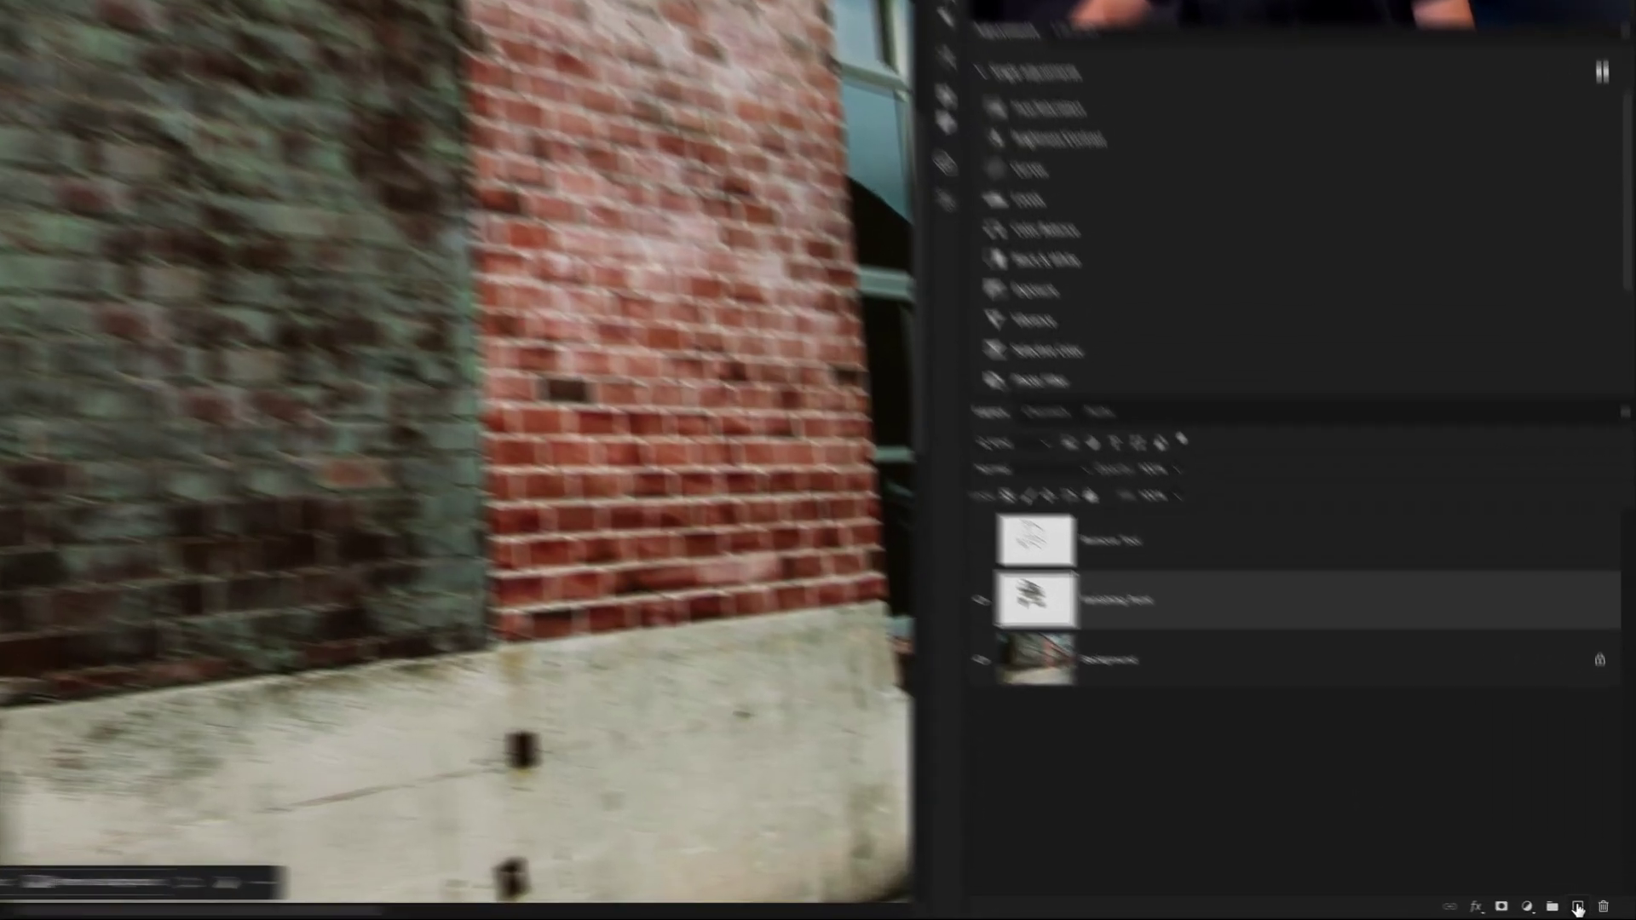
# Add an empty Layer 1 above Vanishing Point and show the Remove Tool layer
pyautogui.click(1597, 912)
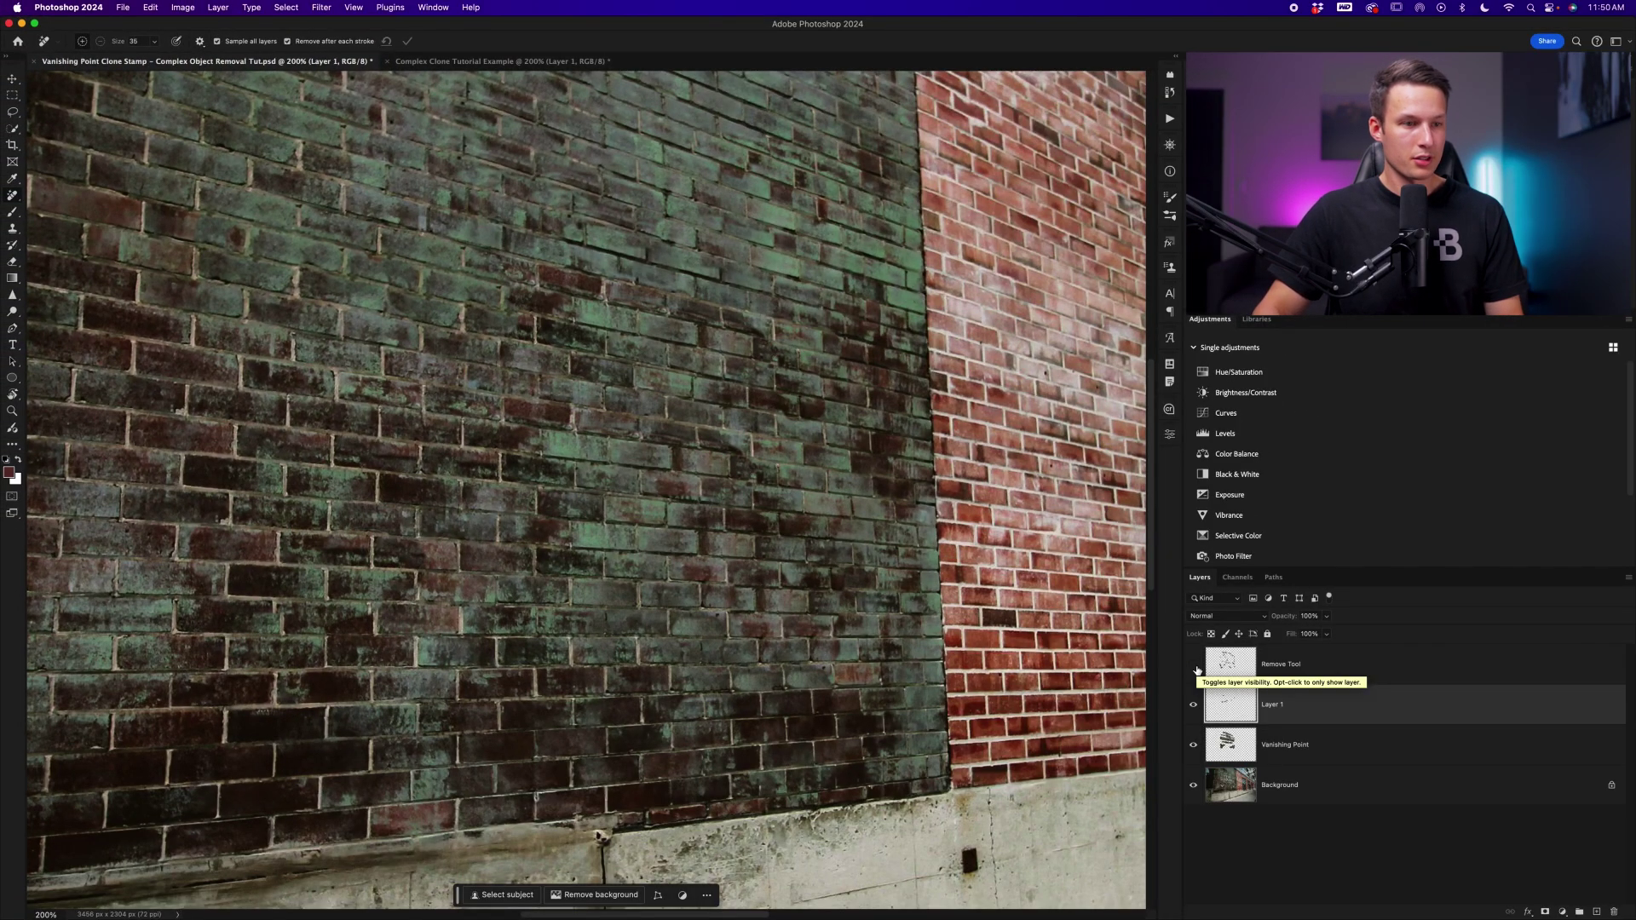
pyautogui.click(1195, 668)
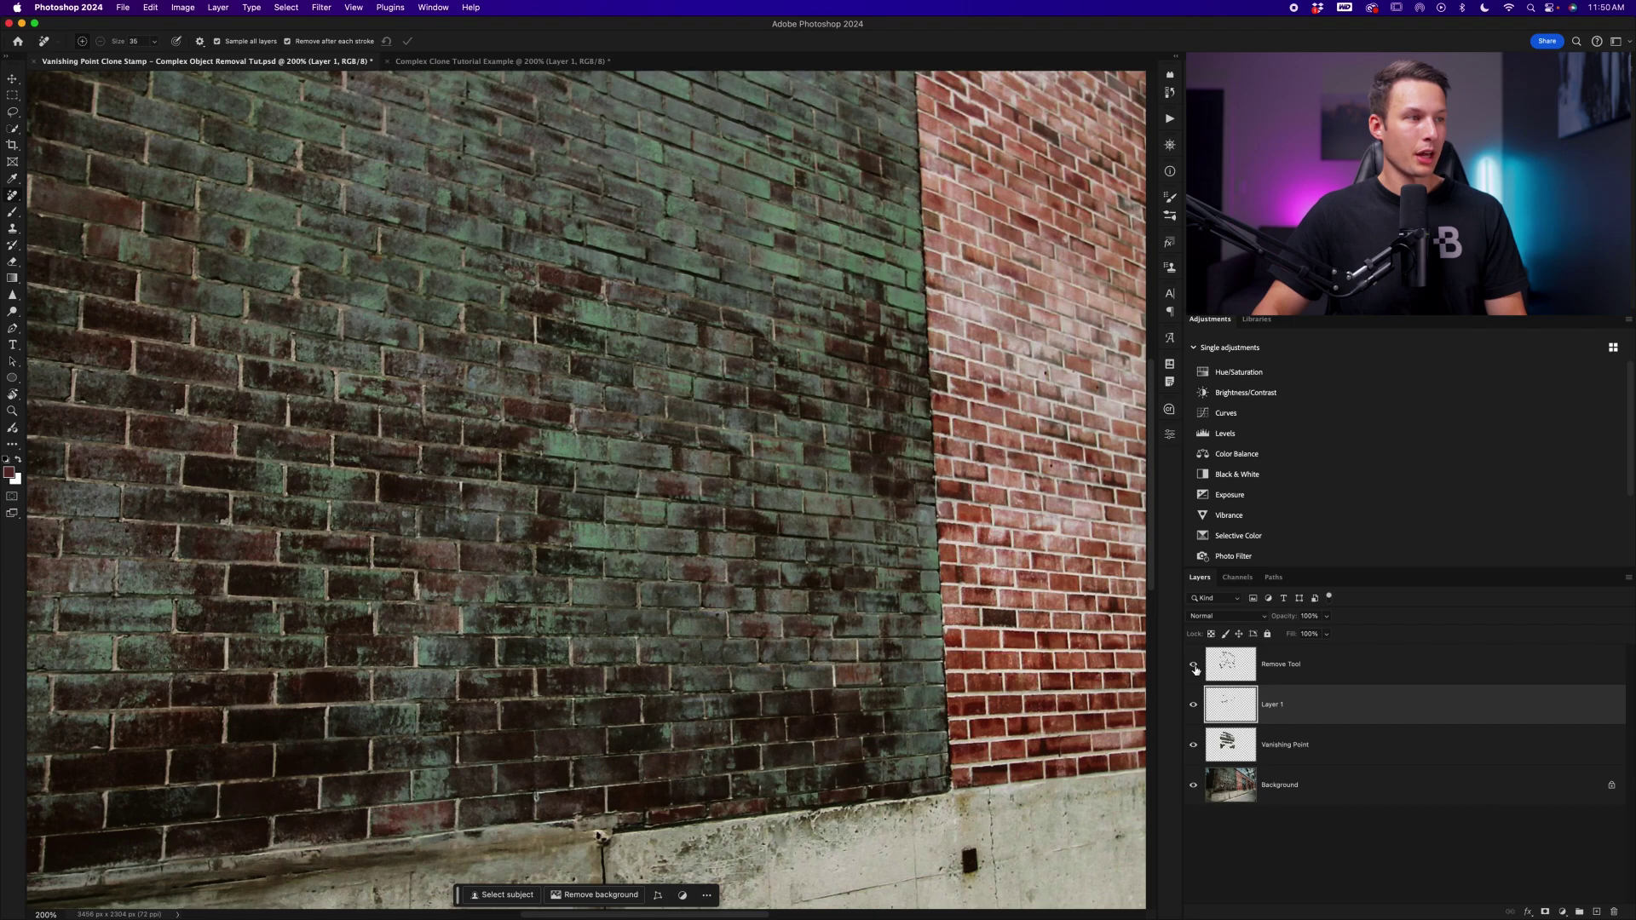
# Toggle the Remove Tool layer repeatedly to compare its fixes, then fit the building on screen
pyautogui.click(1195, 669)
pyautogui.click(1195, 669)
pyautogui.click(1195, 669)
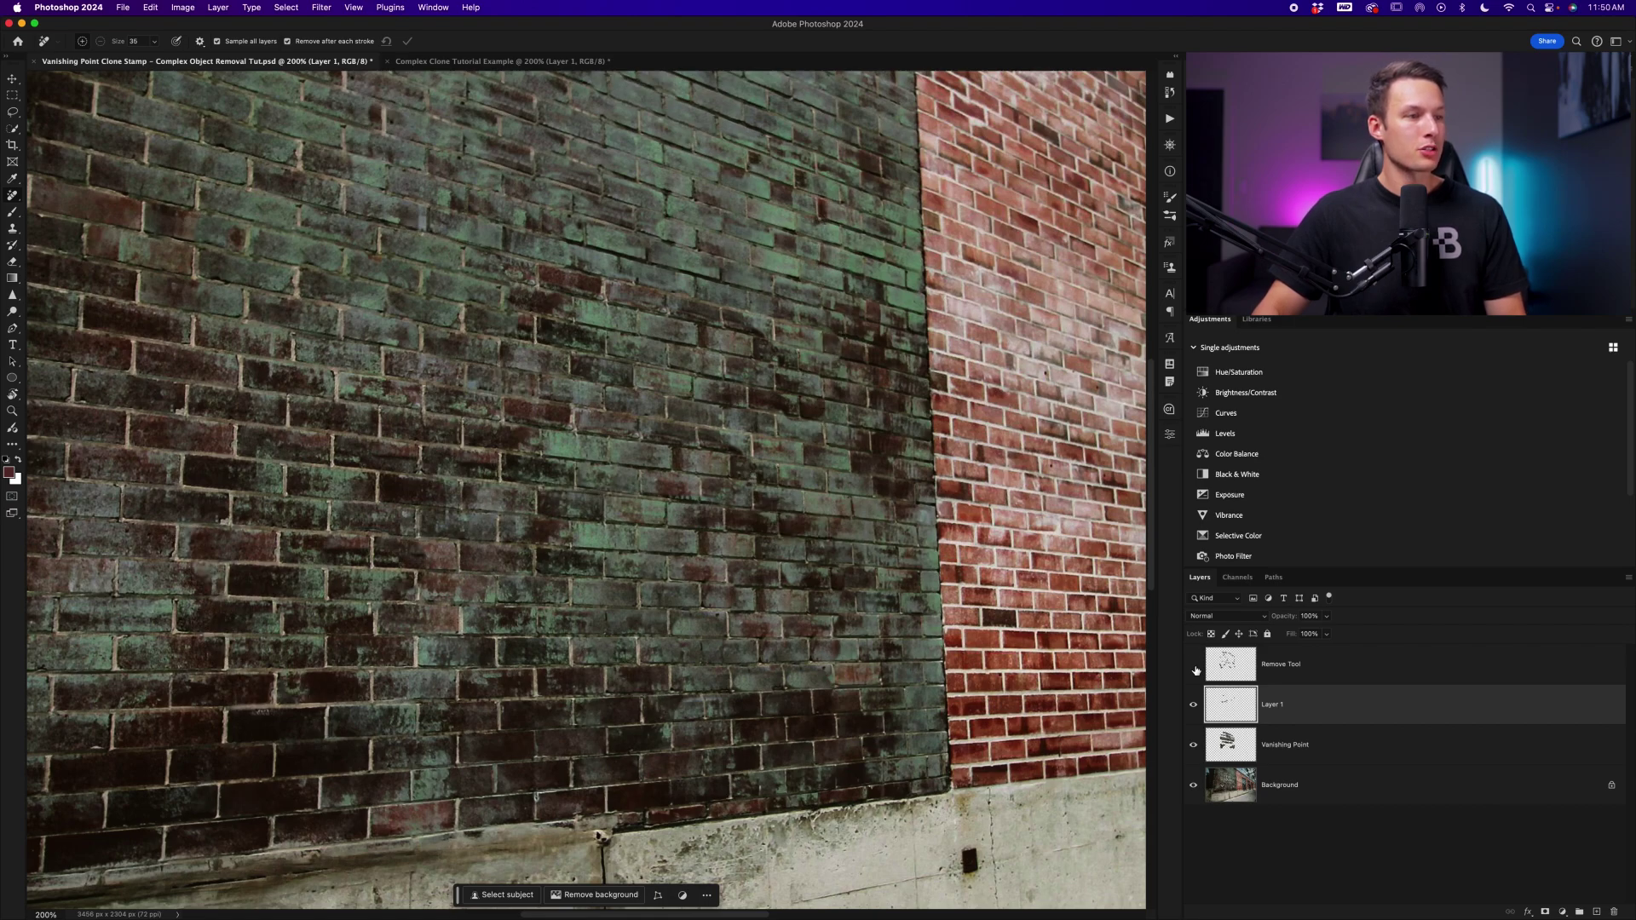
pyautogui.click(1194, 669)
pyautogui.click(1195, 669)
pyautogui.click(1195, 669)
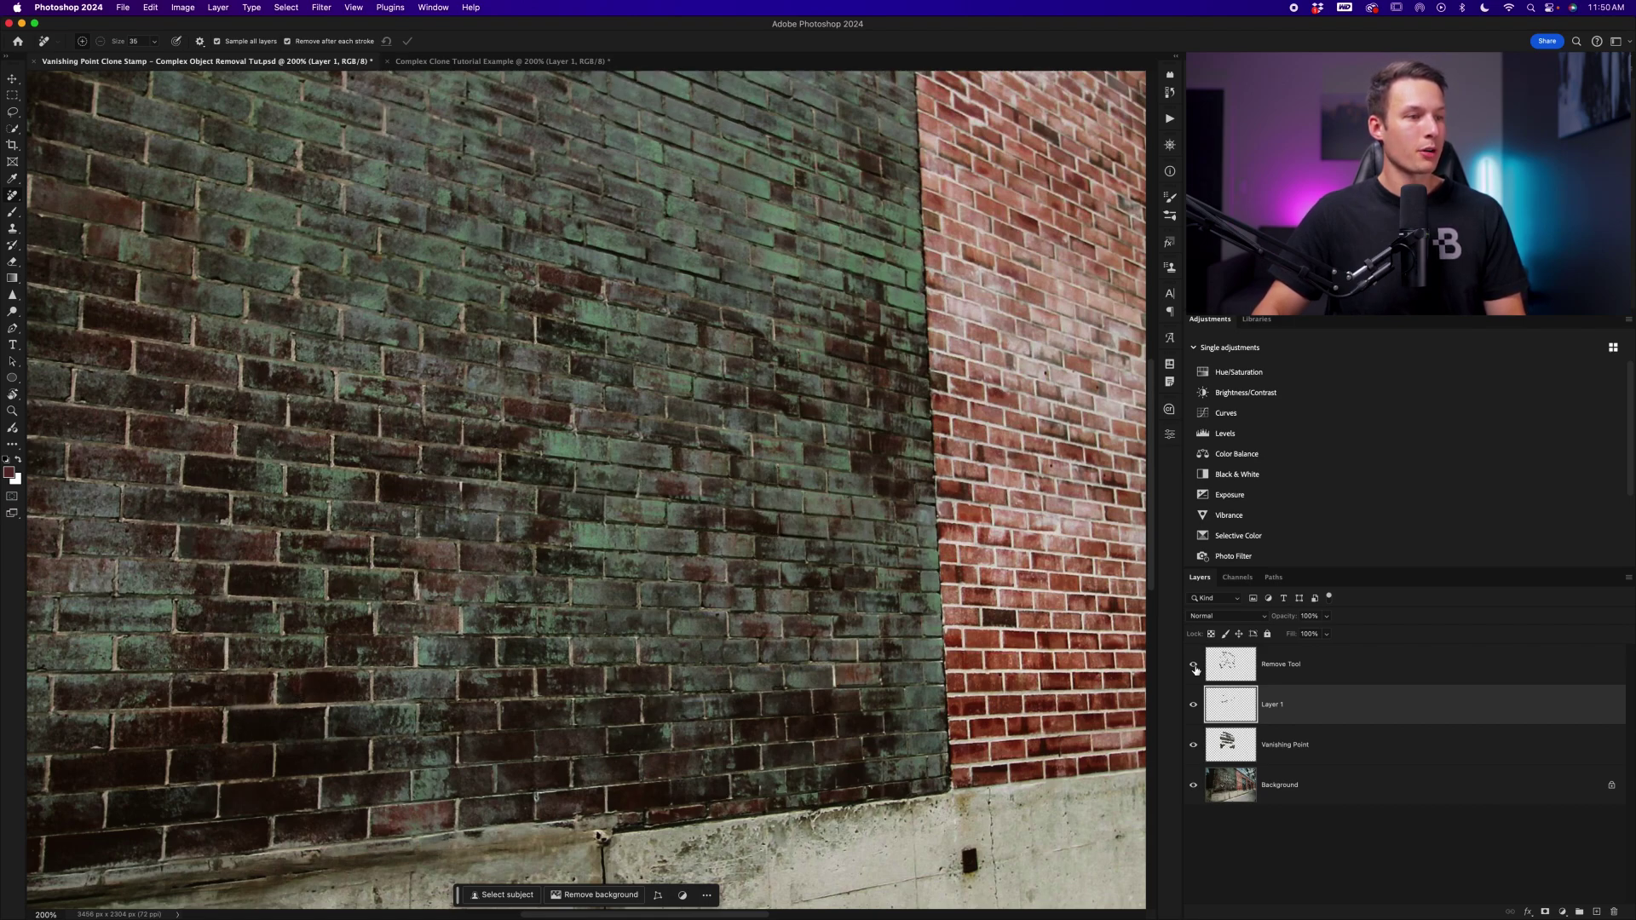
pyautogui.click(1195, 669)
pyautogui.click(1195, 669)
pyautogui.click(1195, 669)
pyautogui.click(1195, 669)
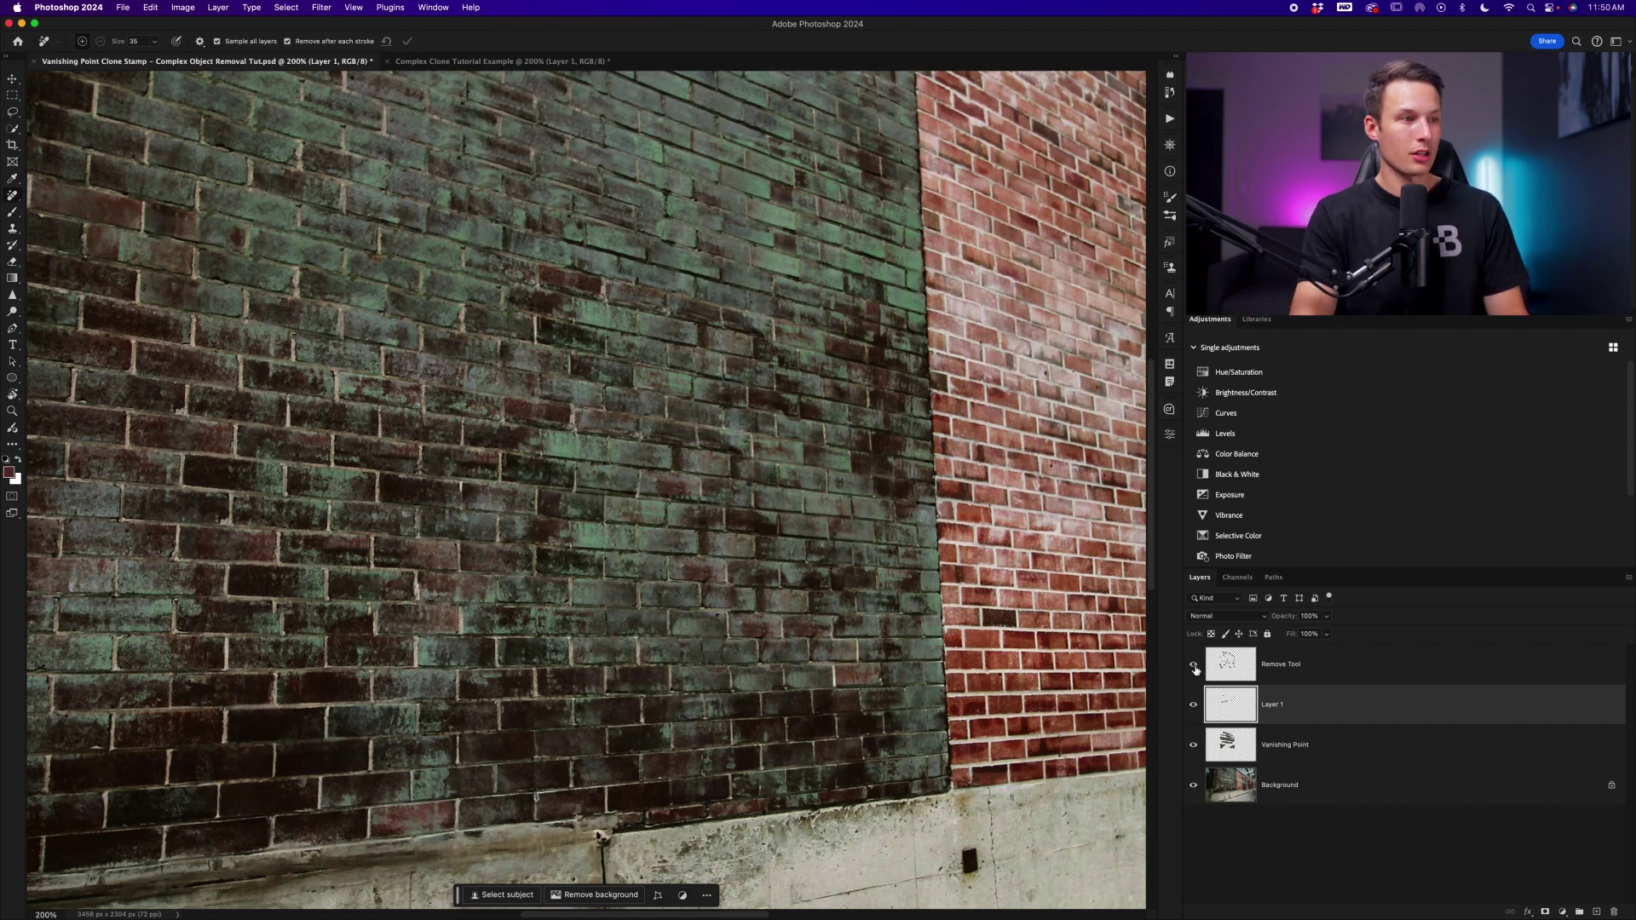
pyautogui.press('super+0')
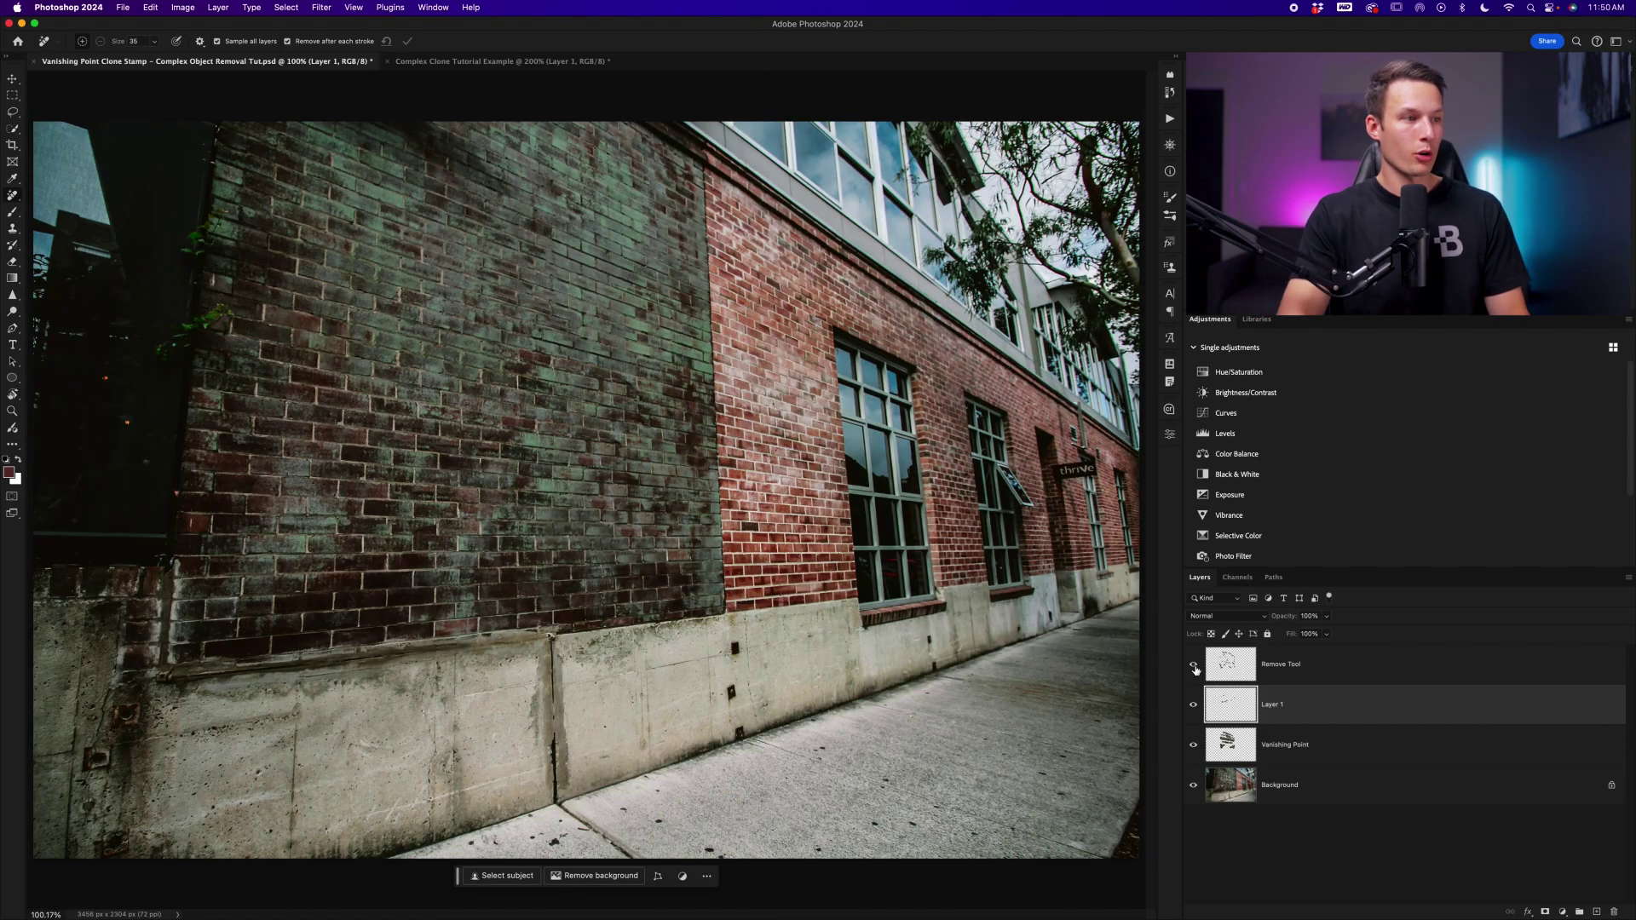
pyautogui.keyDown('alt'); pyautogui.click(1194, 785); pyautogui.keyUp('alt')
pyautogui.keyDown('alt'); pyautogui.click(1194, 786); pyautogui.keyUp('alt')
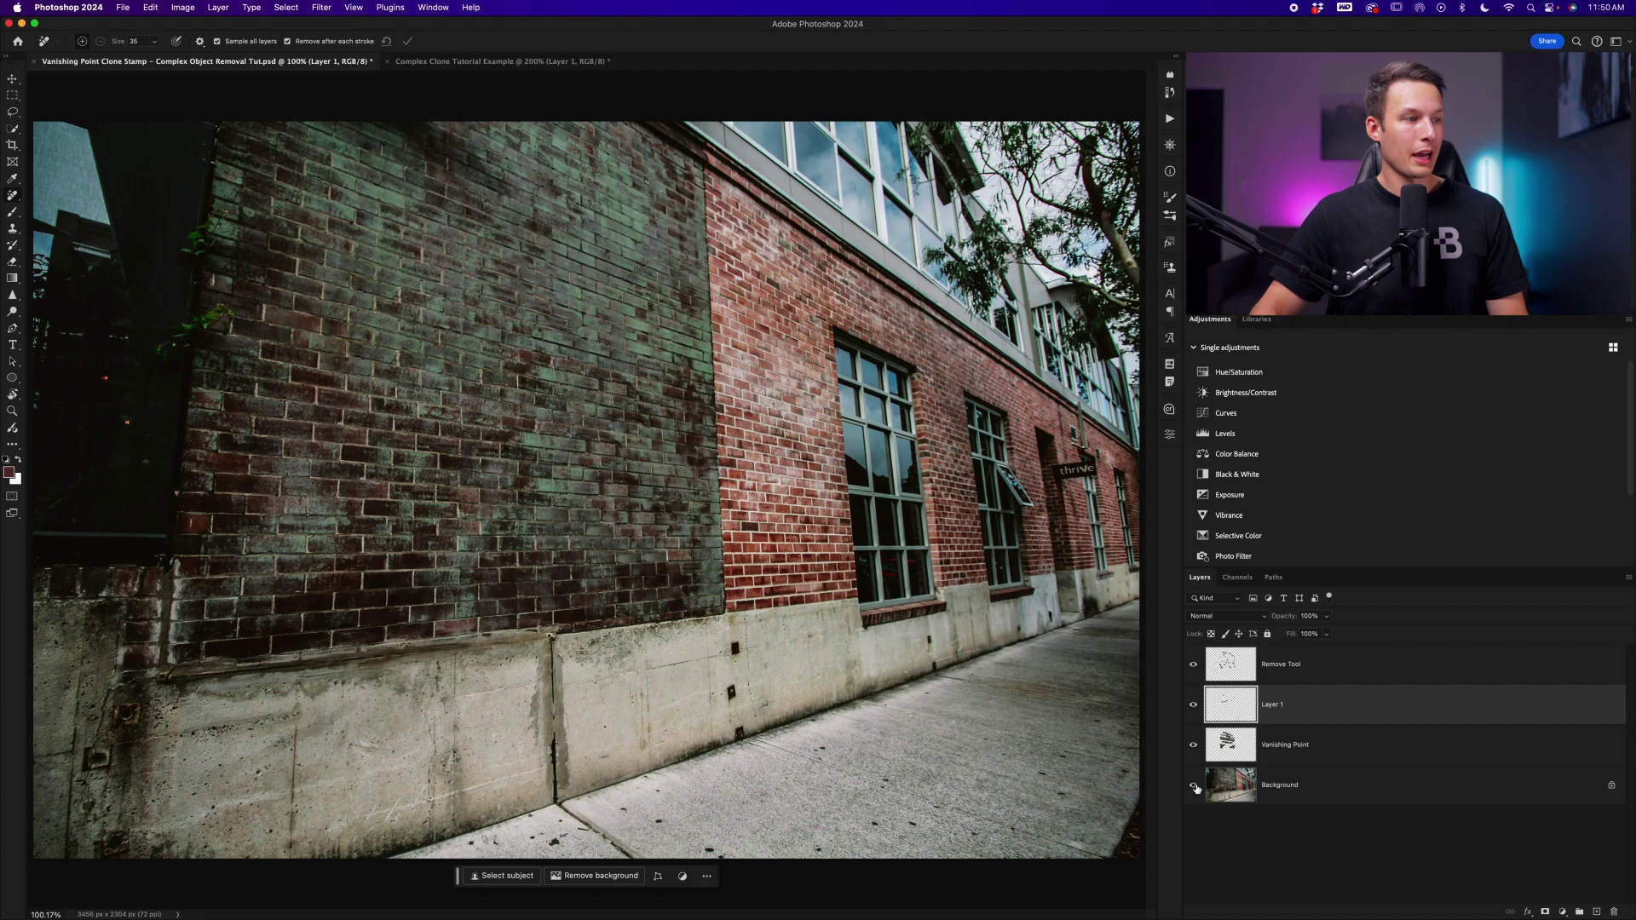